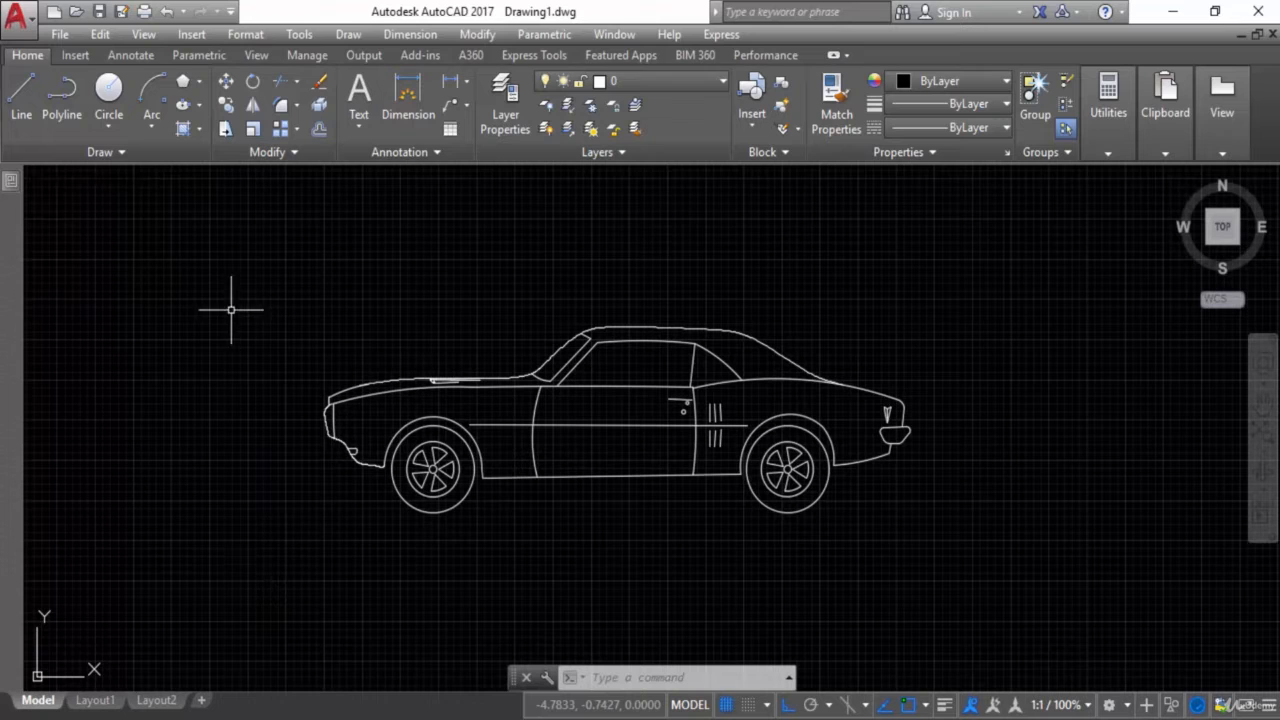
click(71, 208)
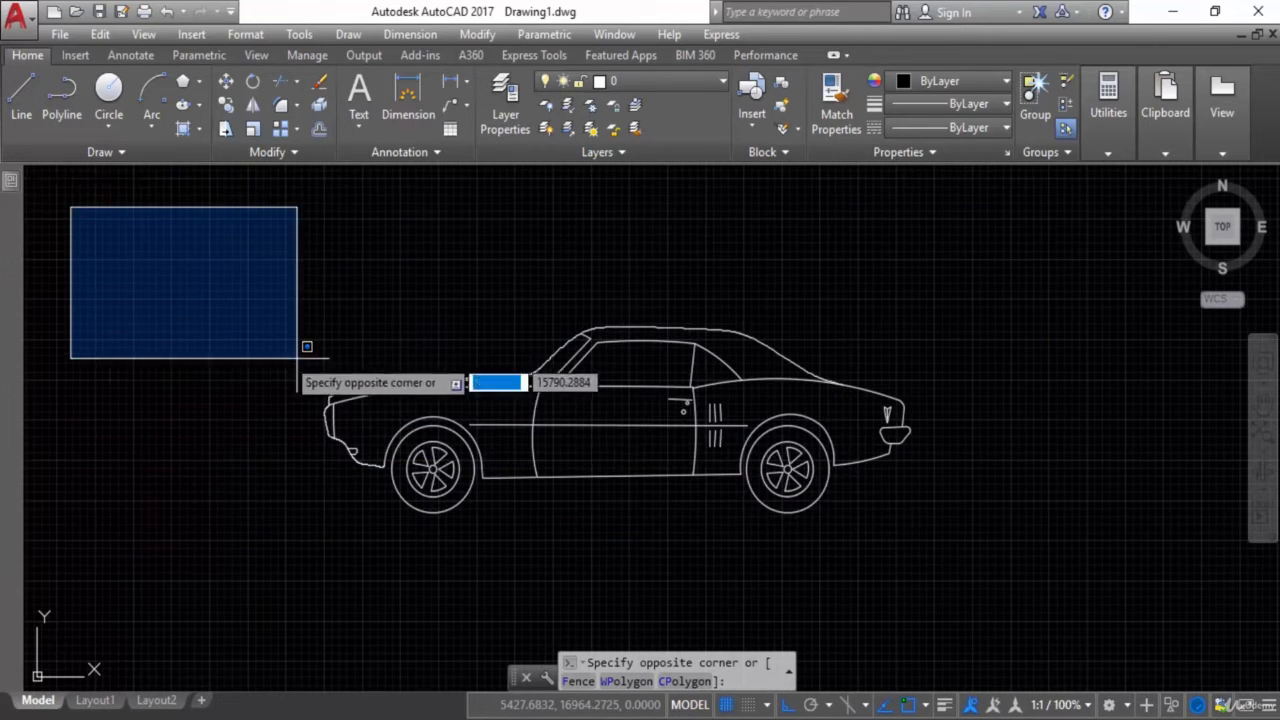
click(302, 385)
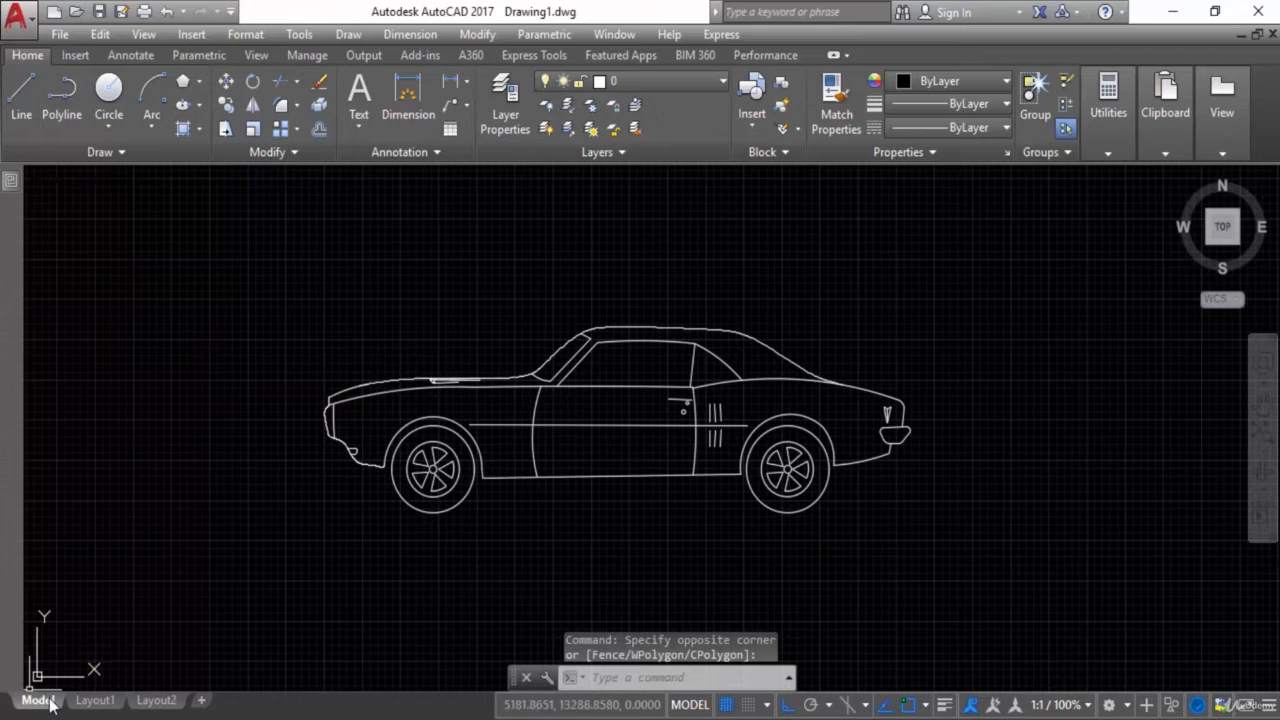
mouse_move(165, 710)
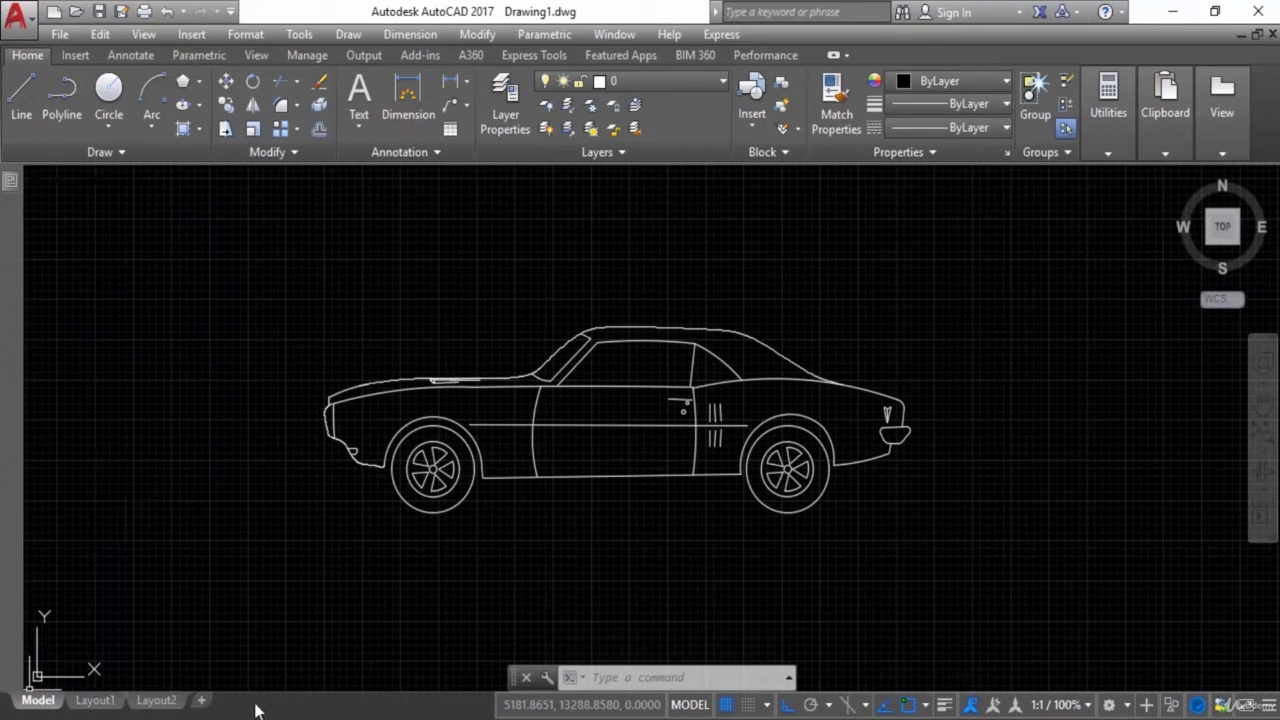
- Ensure Display Layout and Model tabs is enabled in the display options, and apply the settings
right_click(183, 276)
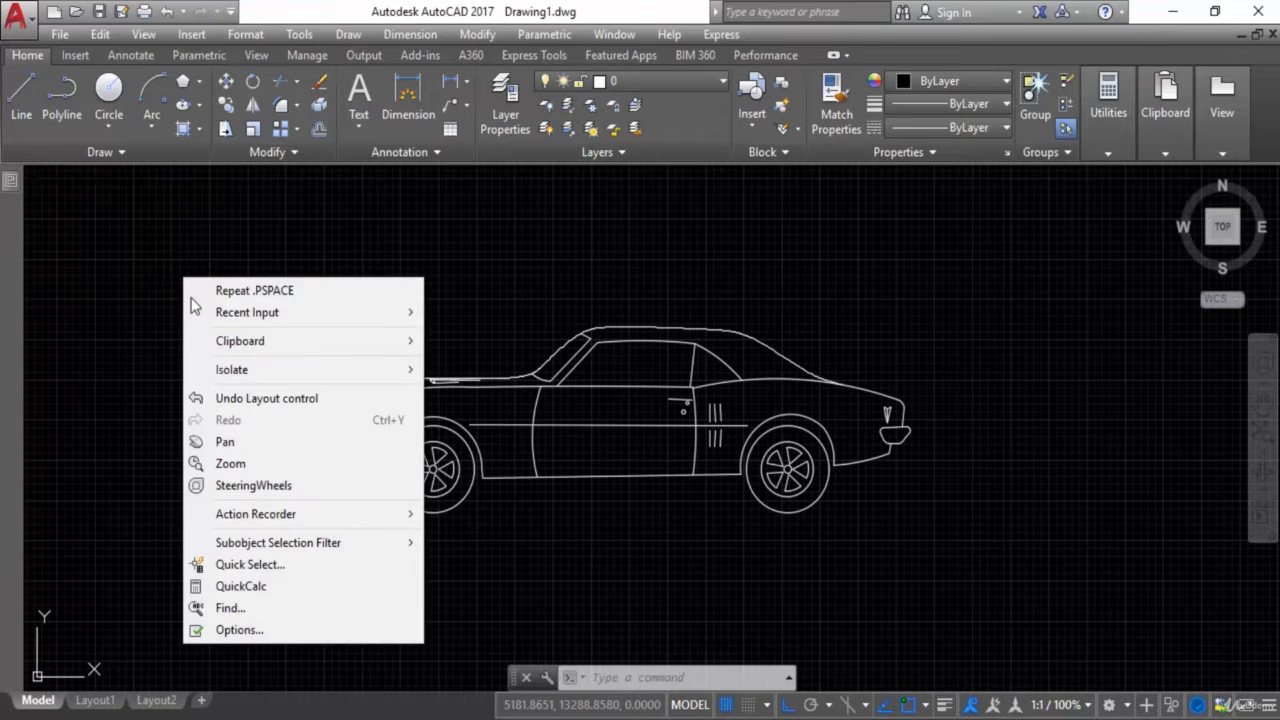
click(226, 630)
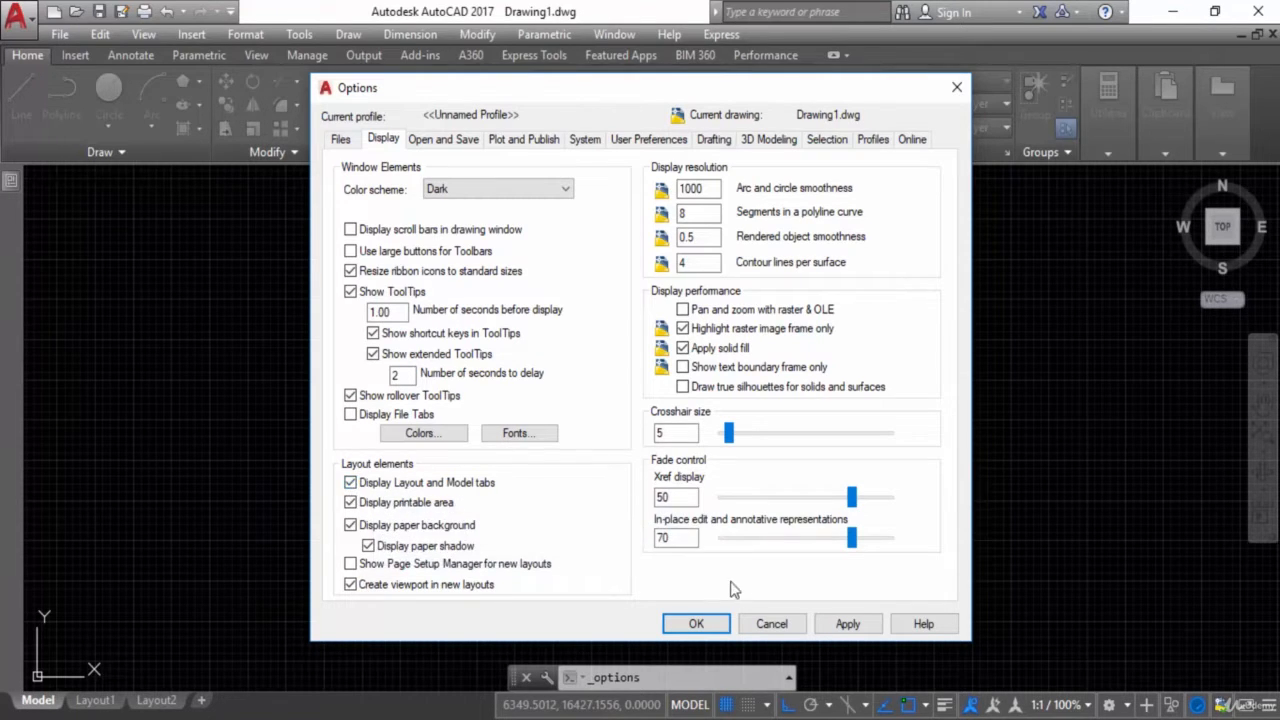
click(848, 626)
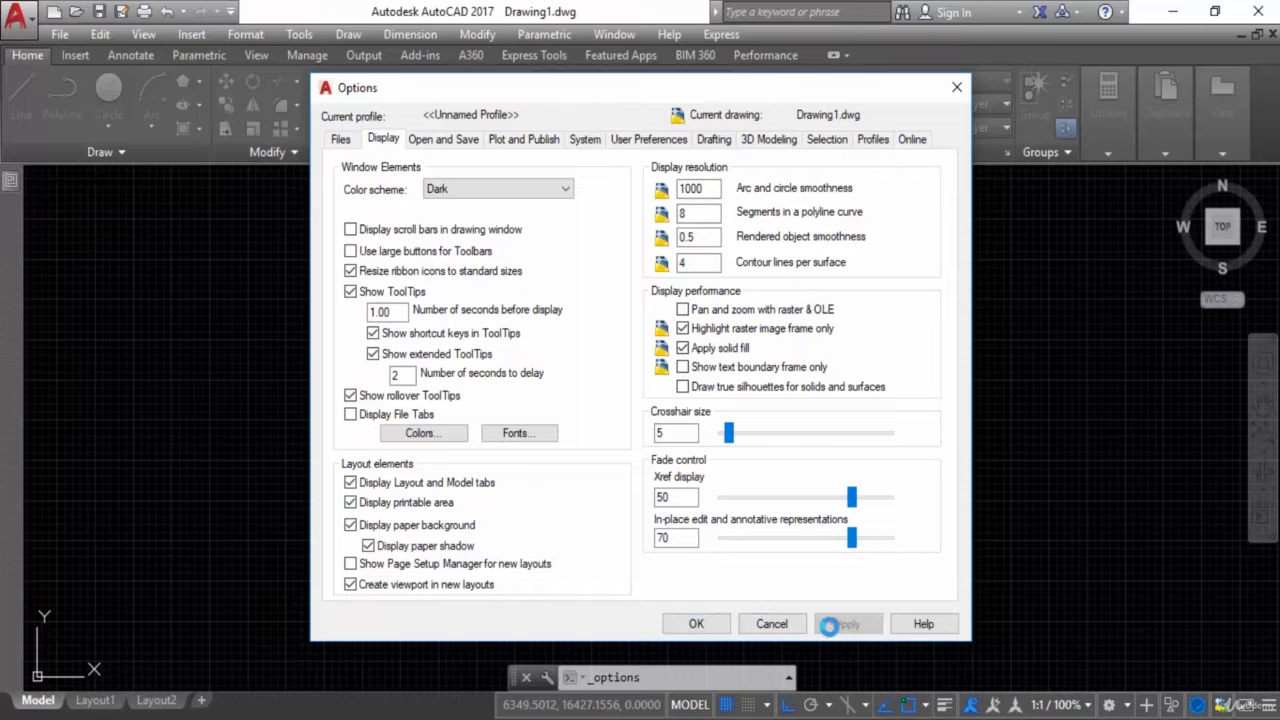
click(690, 624)
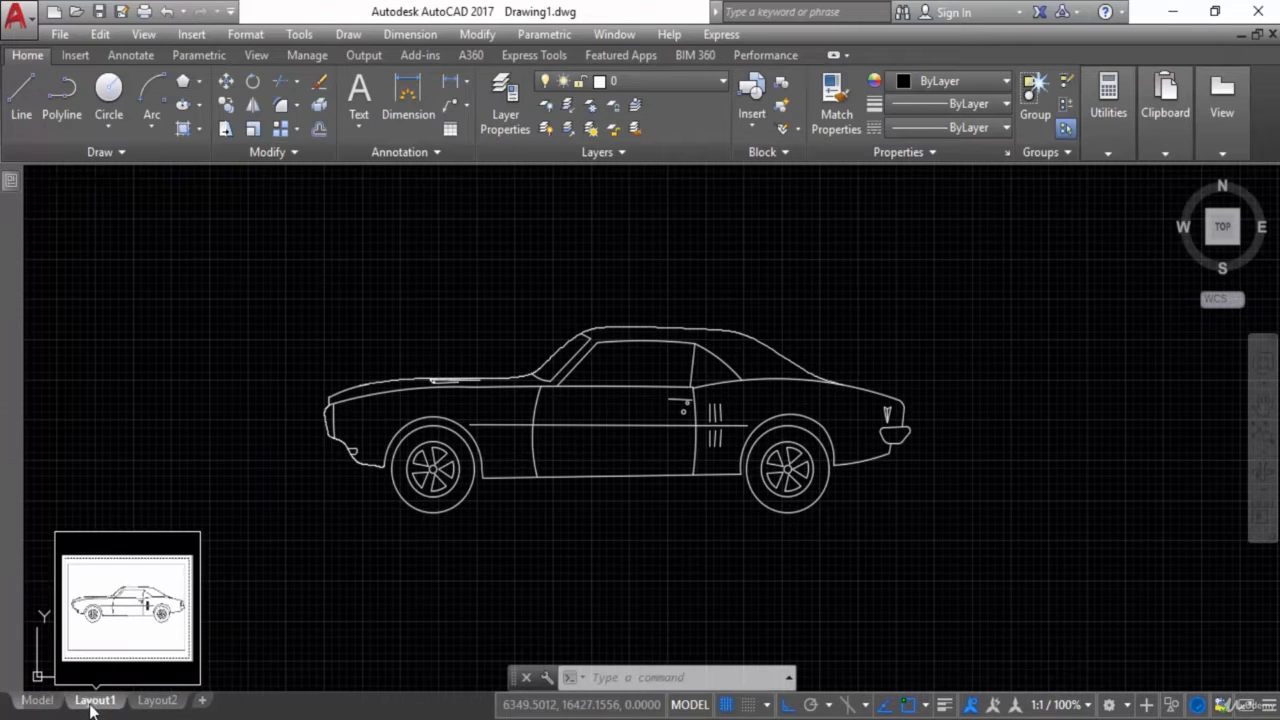
- Open Layout1 and inspect the sheet's edges, dashed printable area and viewport border
click(90, 702)
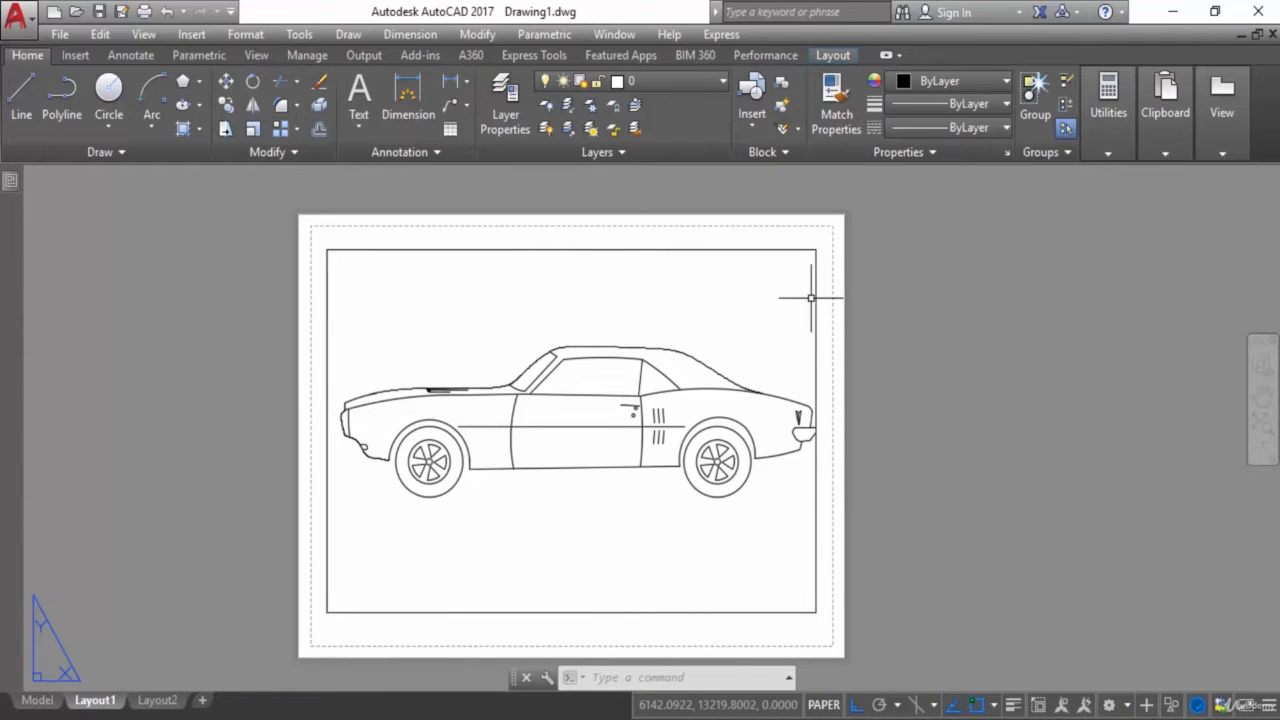
scroll(838, 308, up, 3)
scroll(836, 315, up, 2)
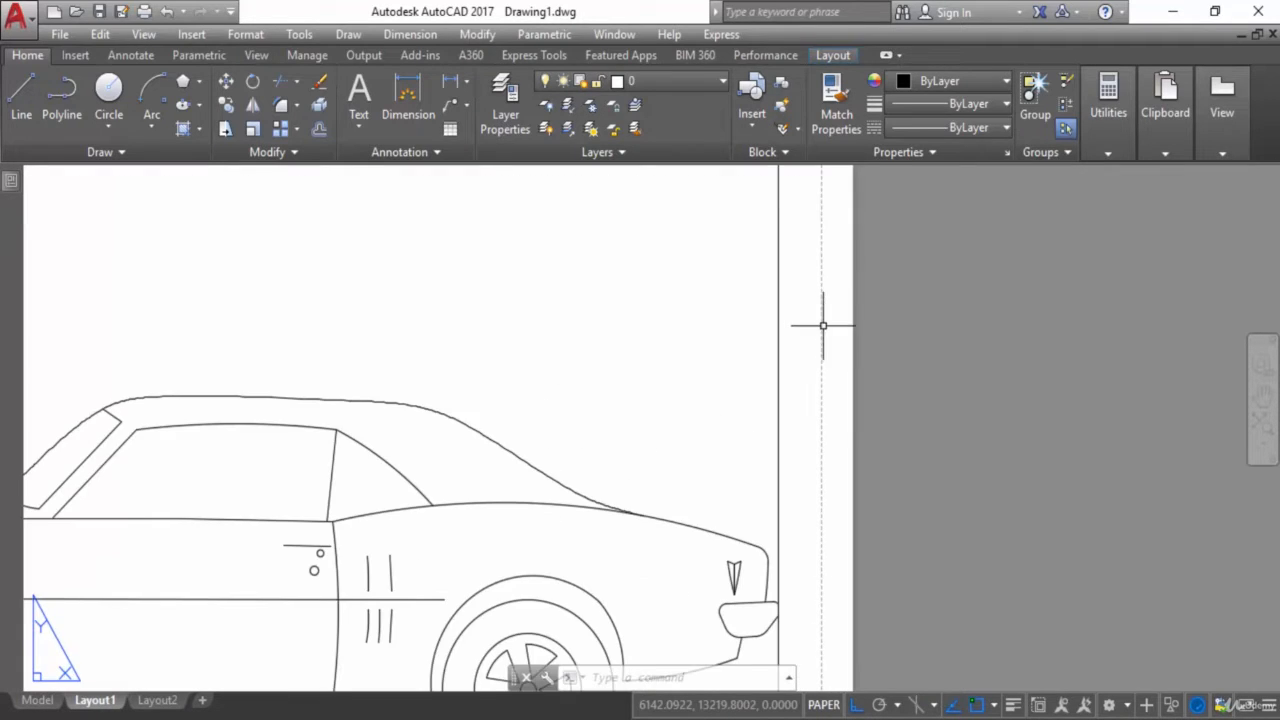
scroll(812, 400, down, 2)
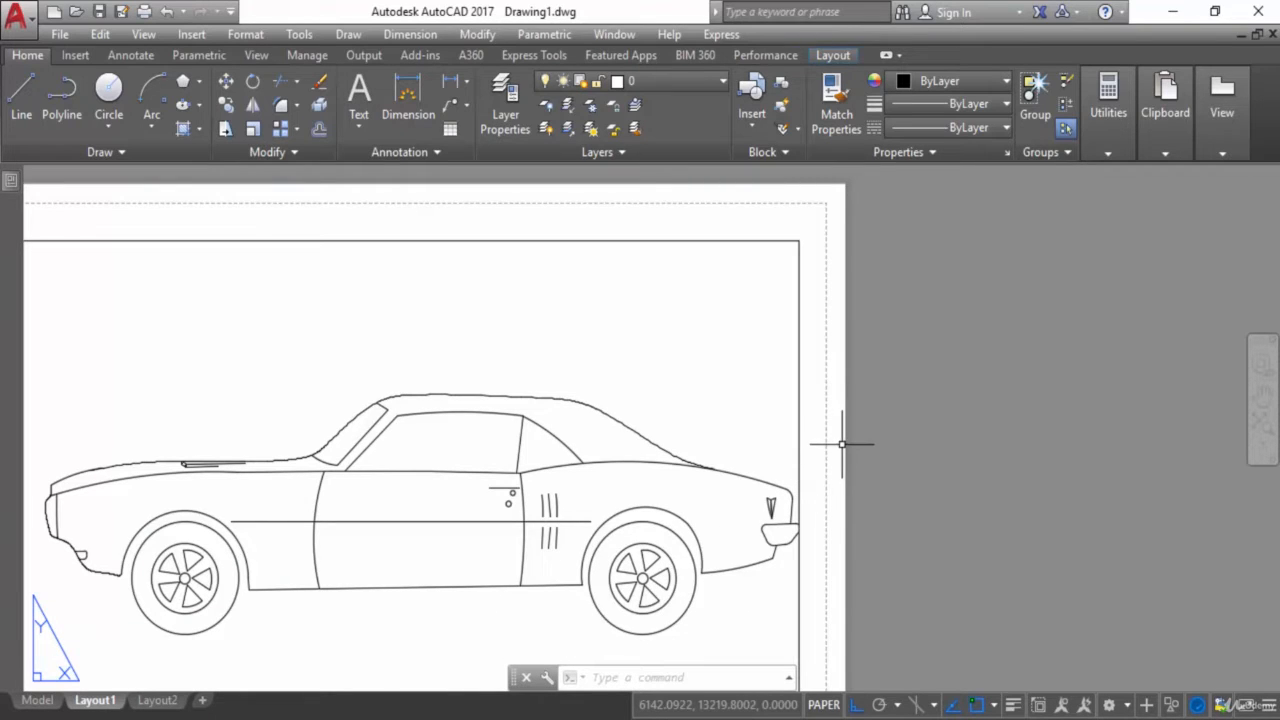
scroll(838, 449, down, 2)
middle_drag(831, 451, 840, 398)
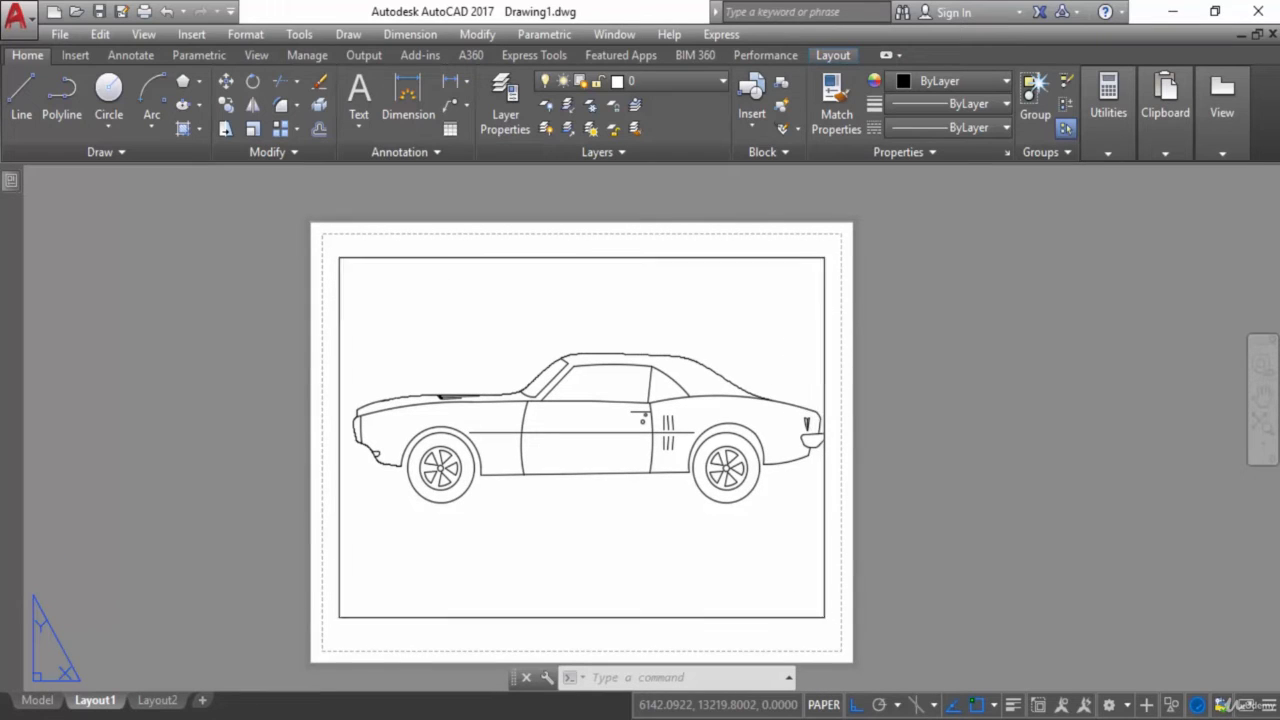
- Activate model space inside the Layout1 viewport and make the car smaller and roughly centred within the frame
click(825, 313)
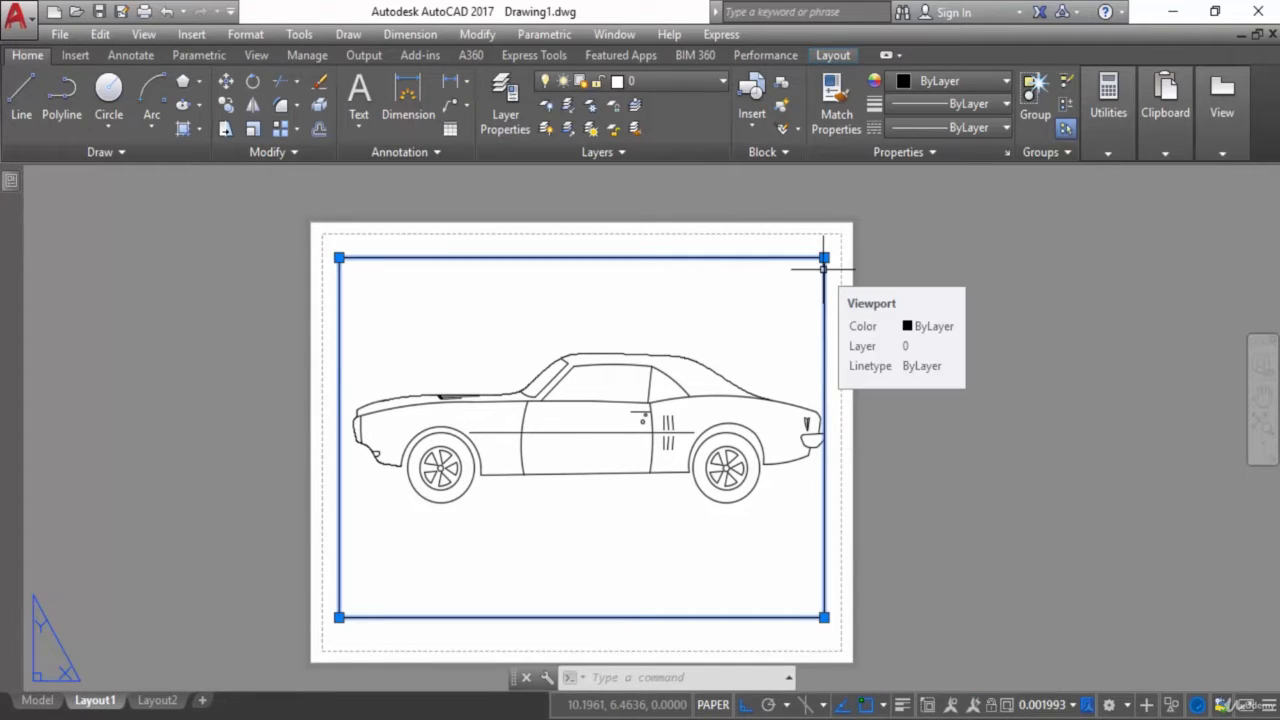
double_click(734, 294)
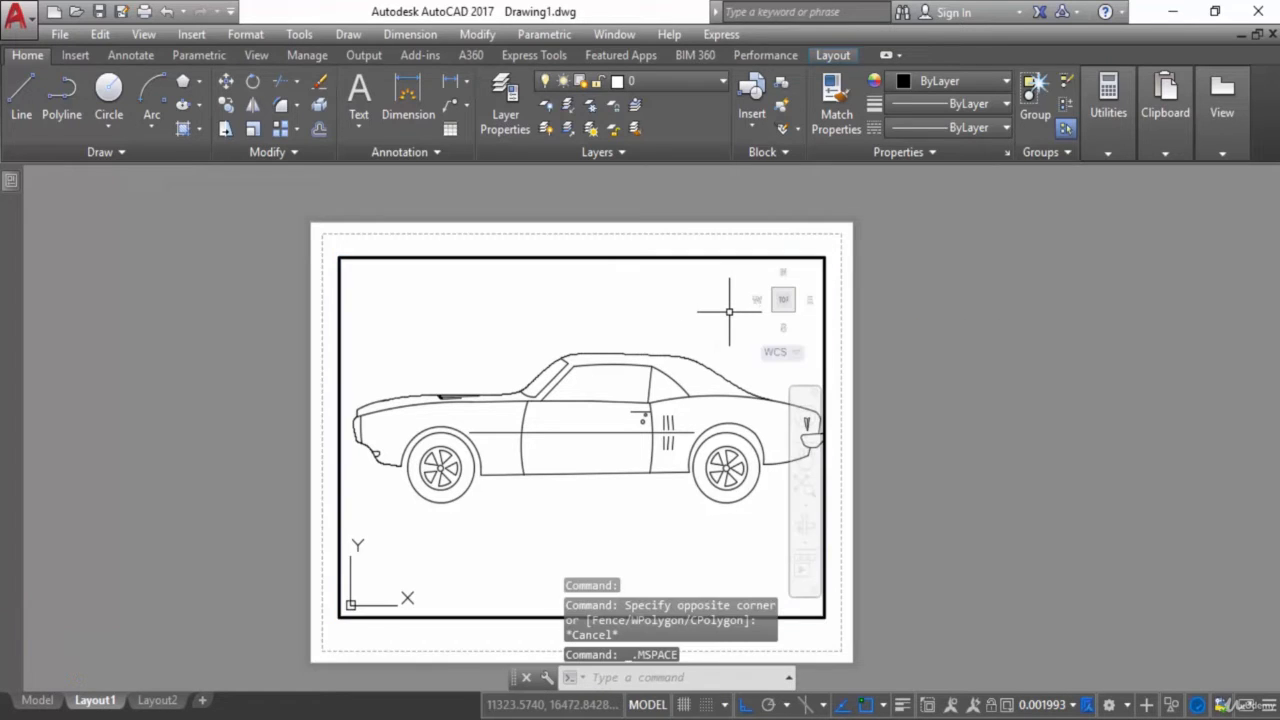
scroll(648, 383, down, 6)
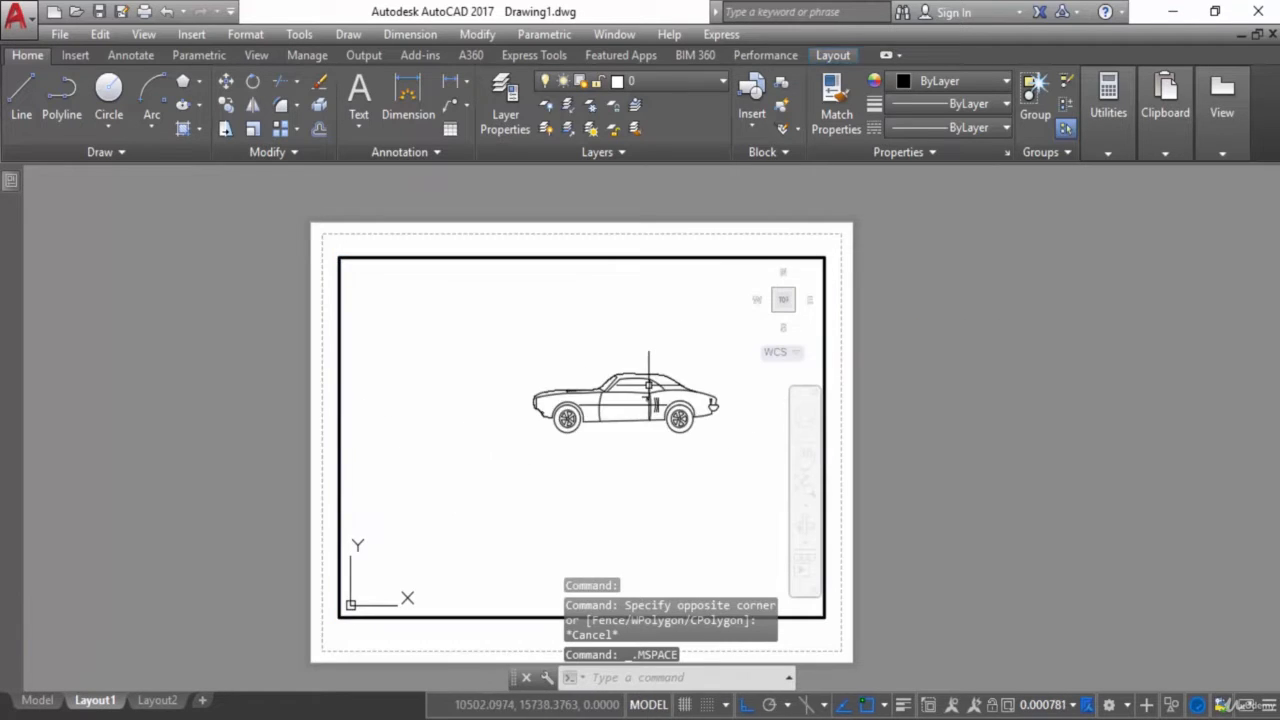
scroll(650, 400, up, 5)
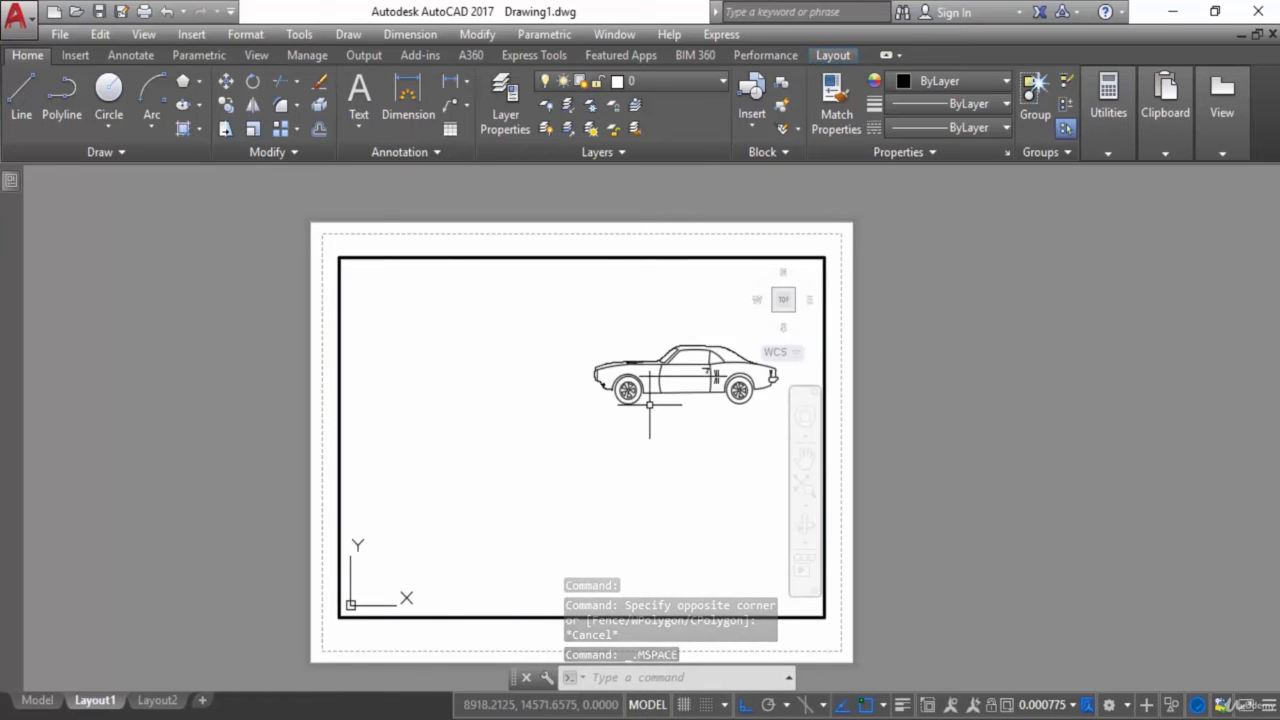
scroll(680, 431, down, 2)
mouse_move(680, 431)
middle_down()
mouse_move(564, 440)
mouse_move(601, 417)
middle_up()
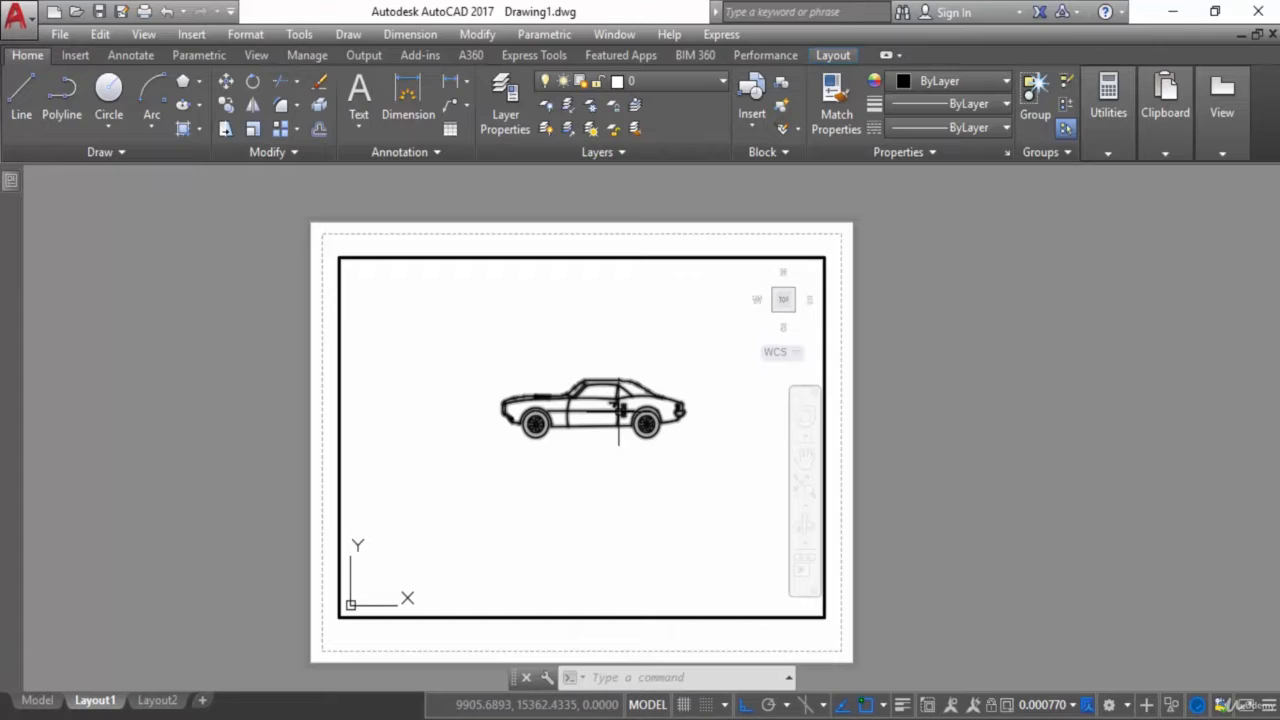
scroll(592, 429, up, 2)
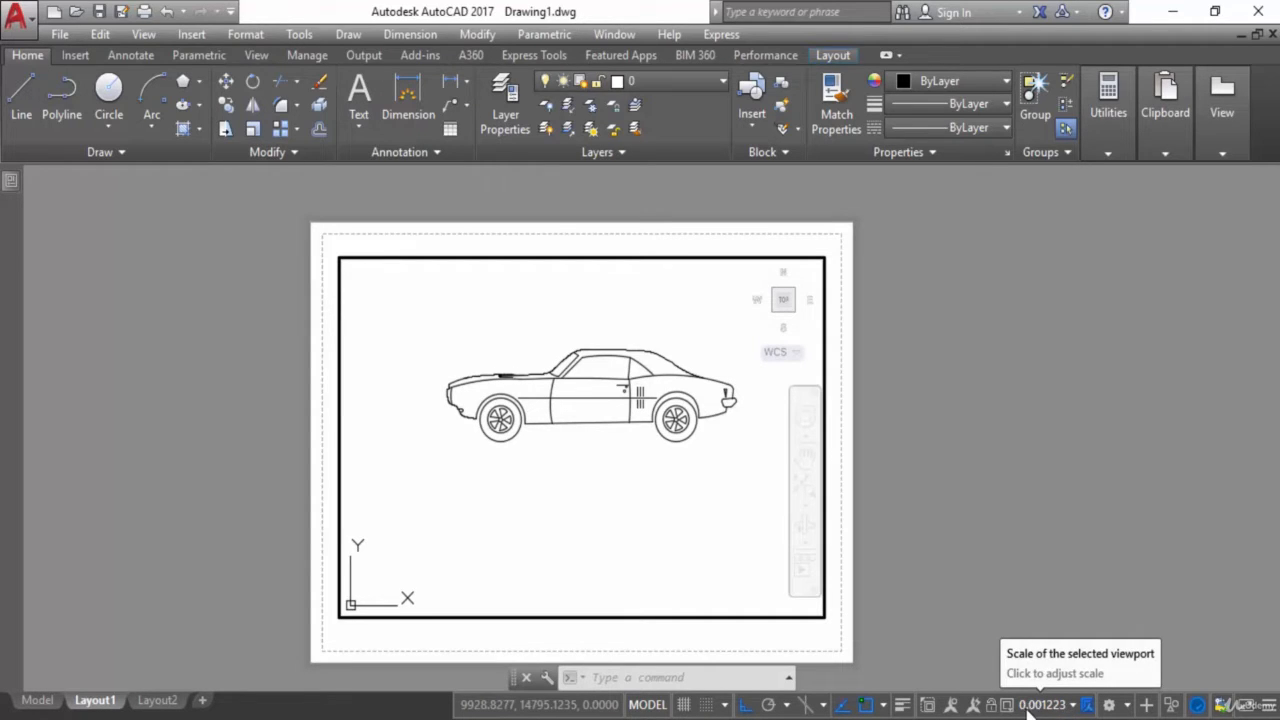
- Try the viewport scales 1:400 and 1:500 on the car view
click(1072, 705)
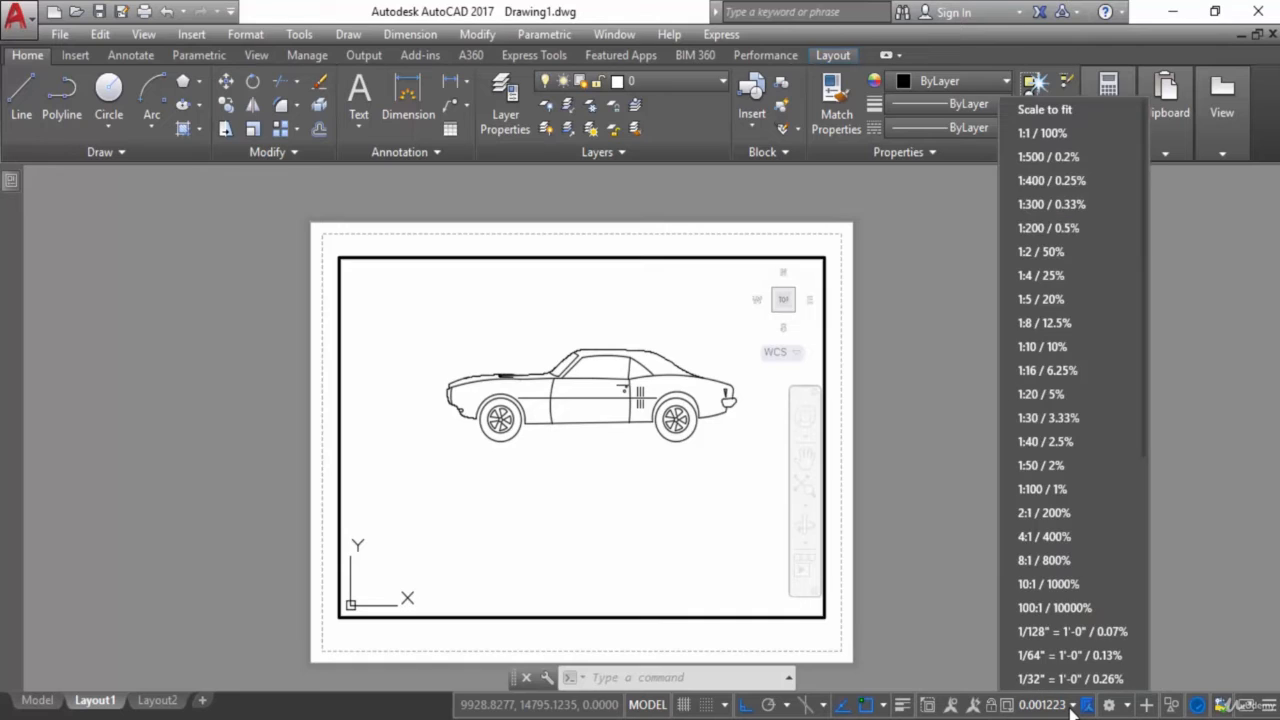
click(1043, 180)
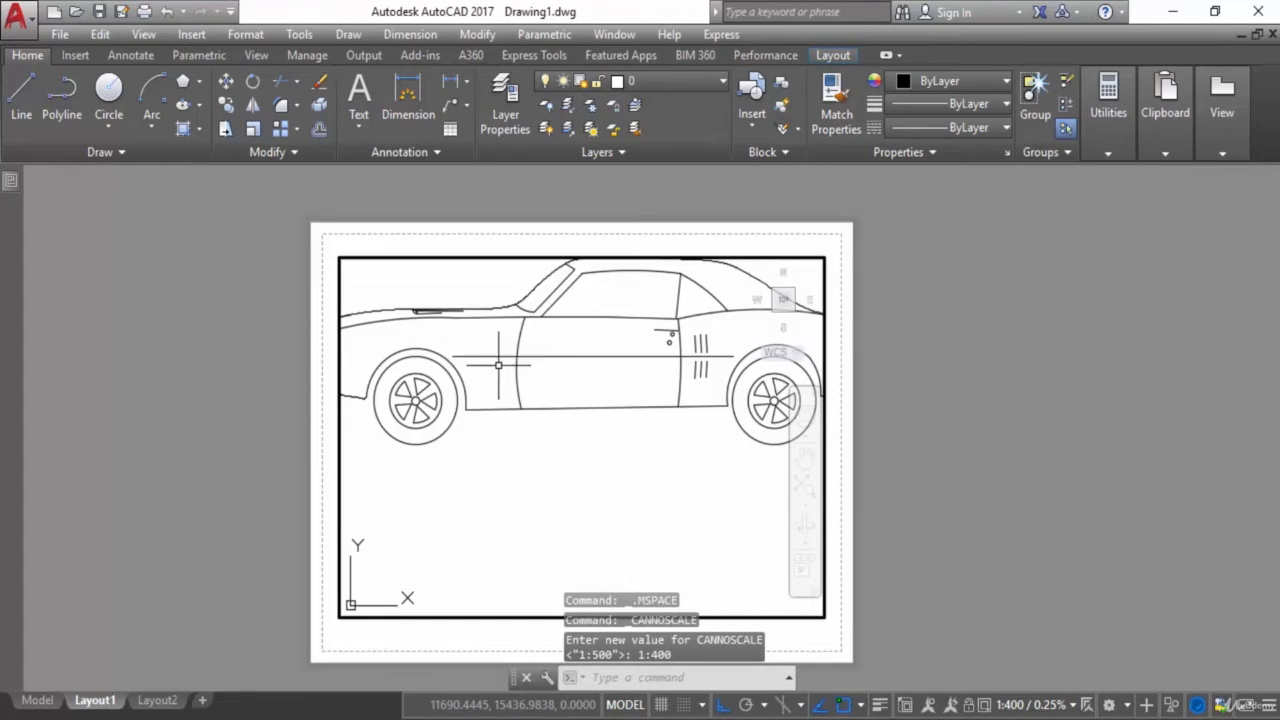
click(1036, 705)
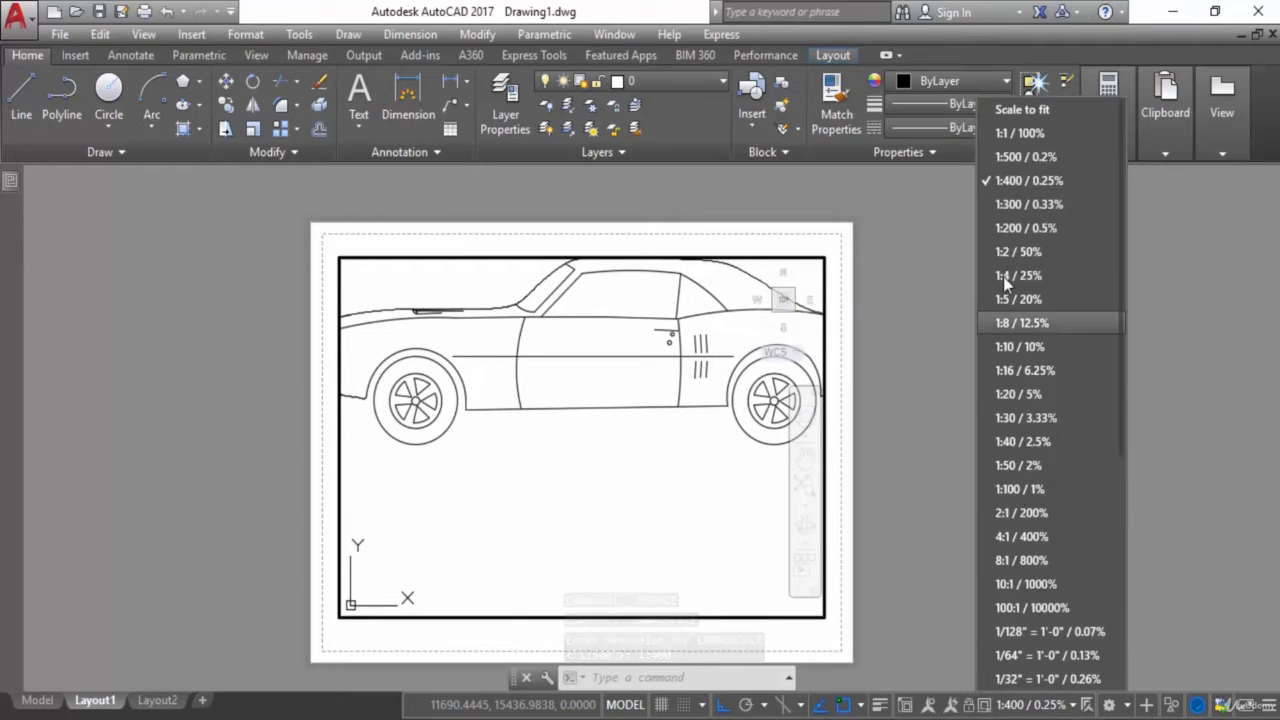
click(1022, 160)
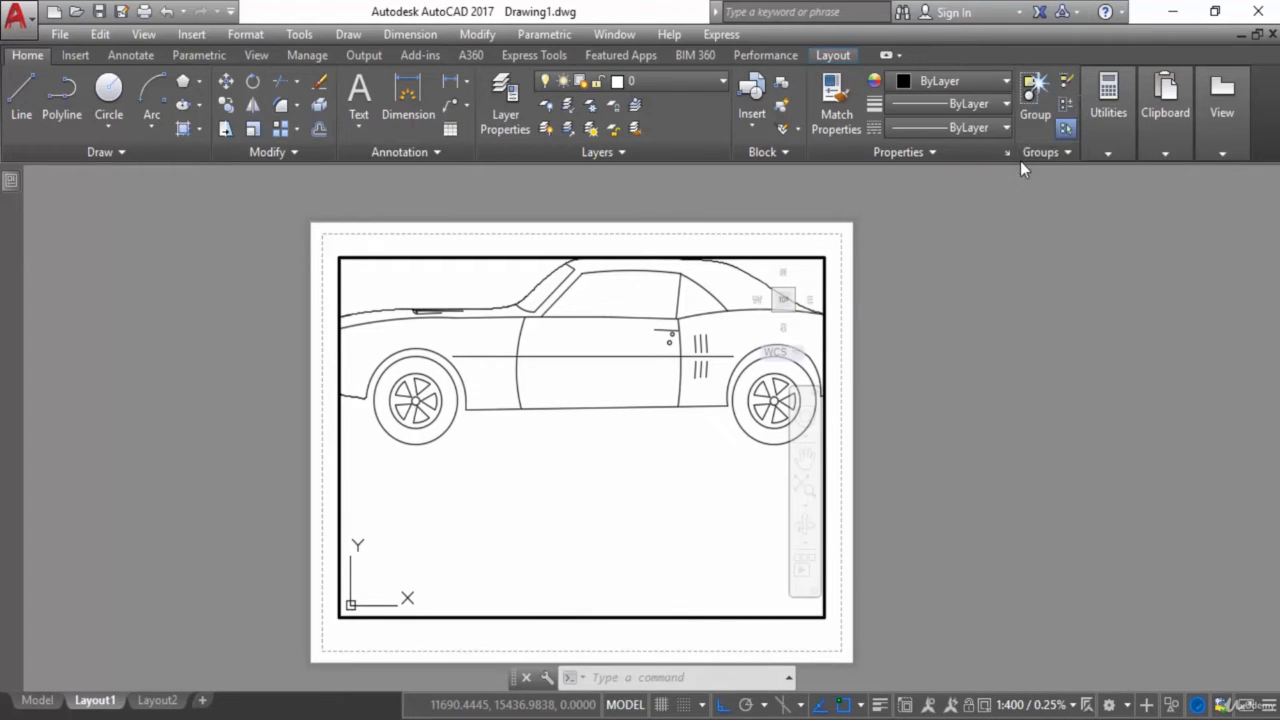
middle_drag(694, 443, 686, 463)
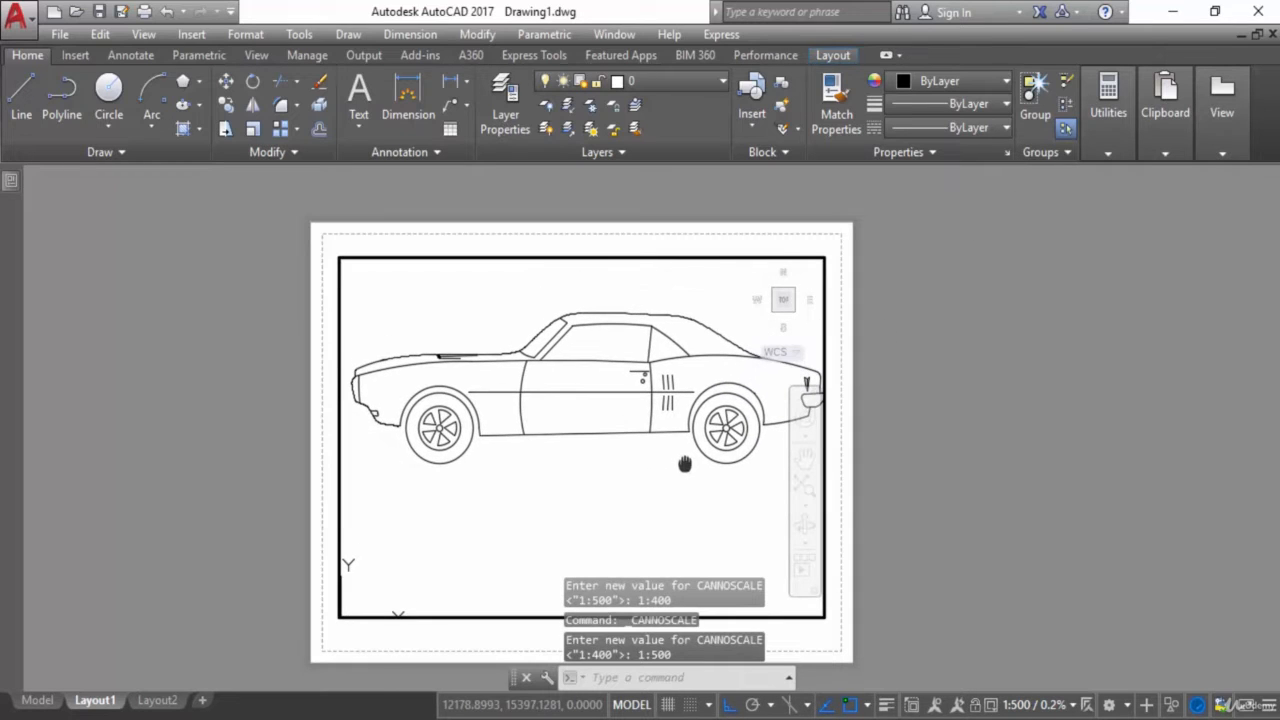
- Add a custom drawing scale named 1:600, with 1 paper unit equal to 600 drawing units
click(1022, 707)
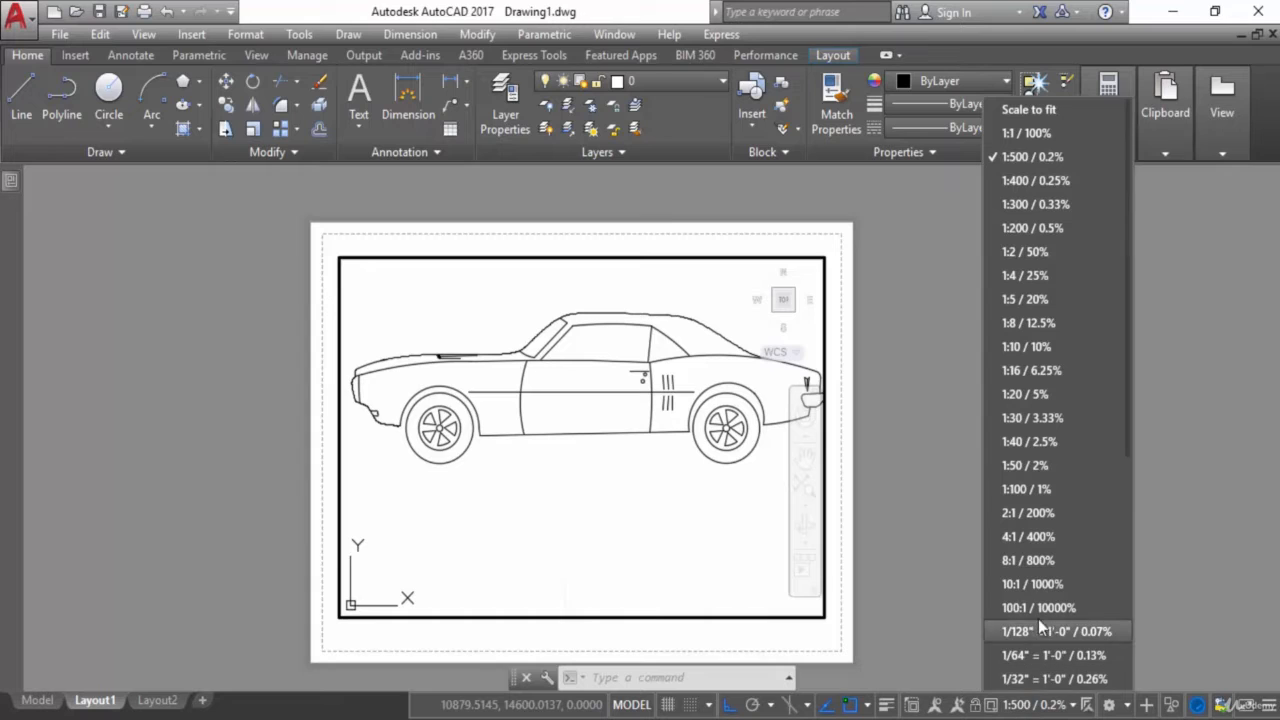
scroll(1052, 578, down, 4)
scroll(1053, 580, down, 12)
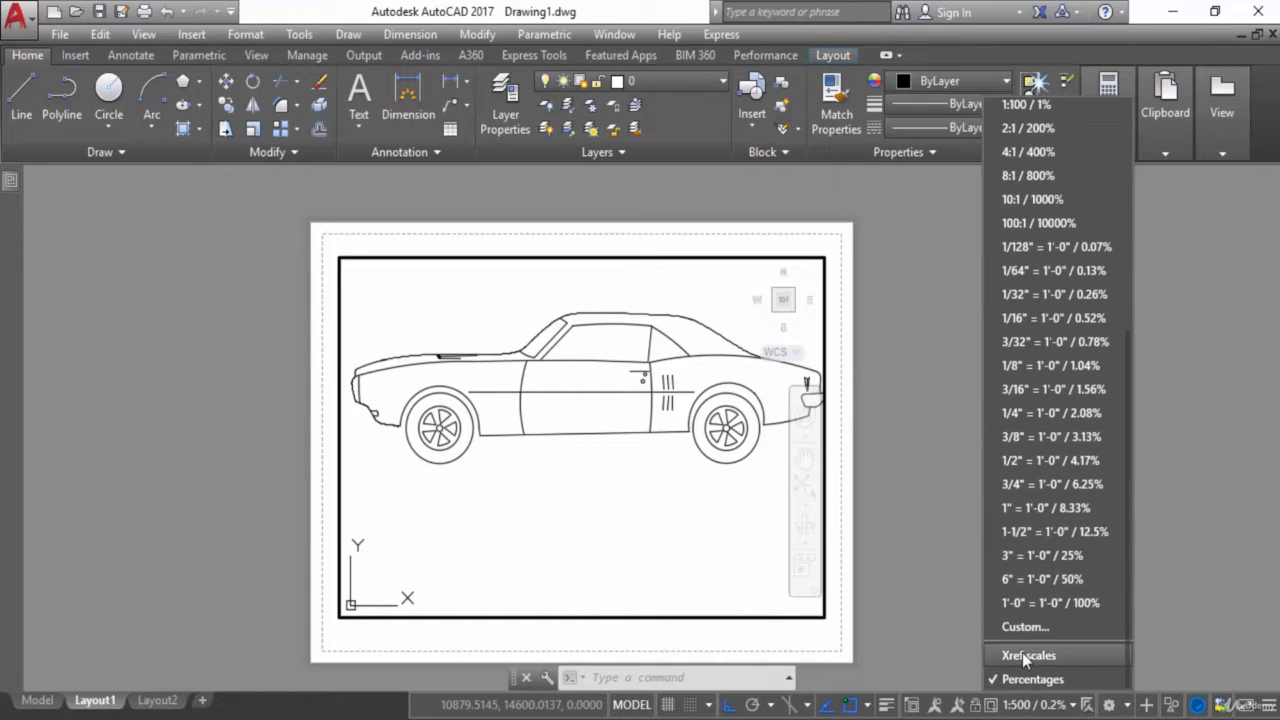
click(1025, 627)
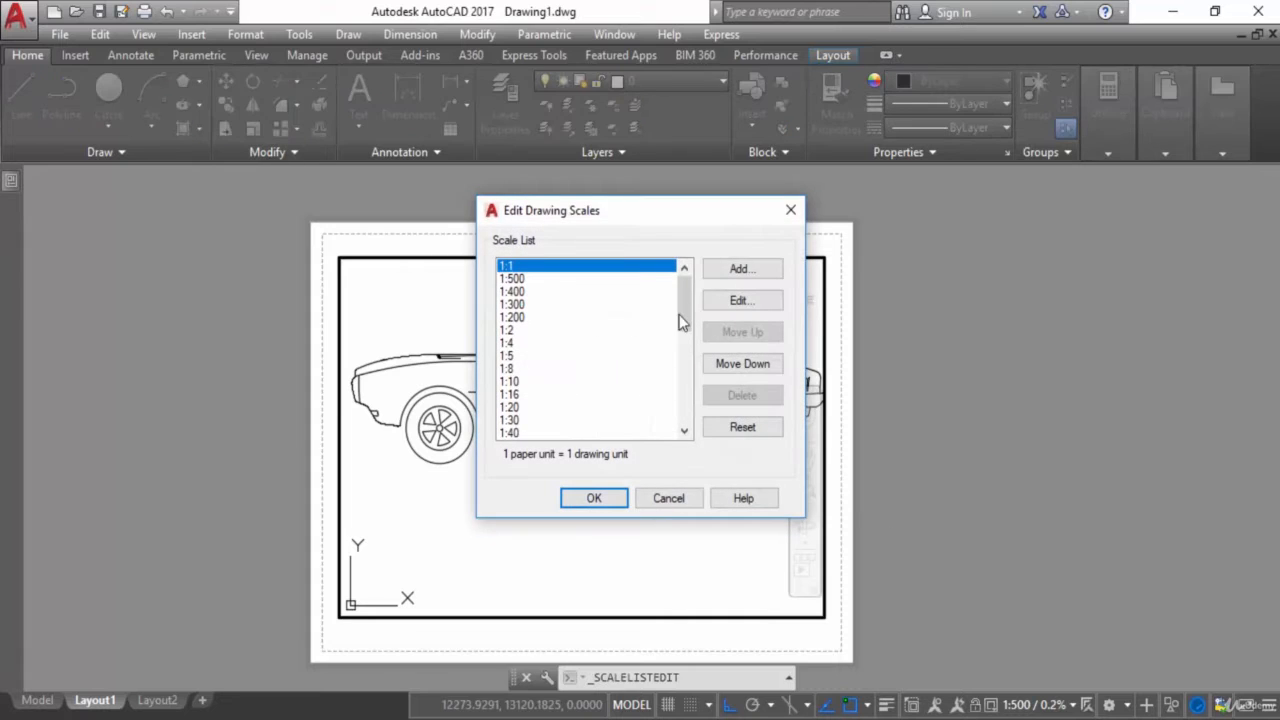
click(741, 269)
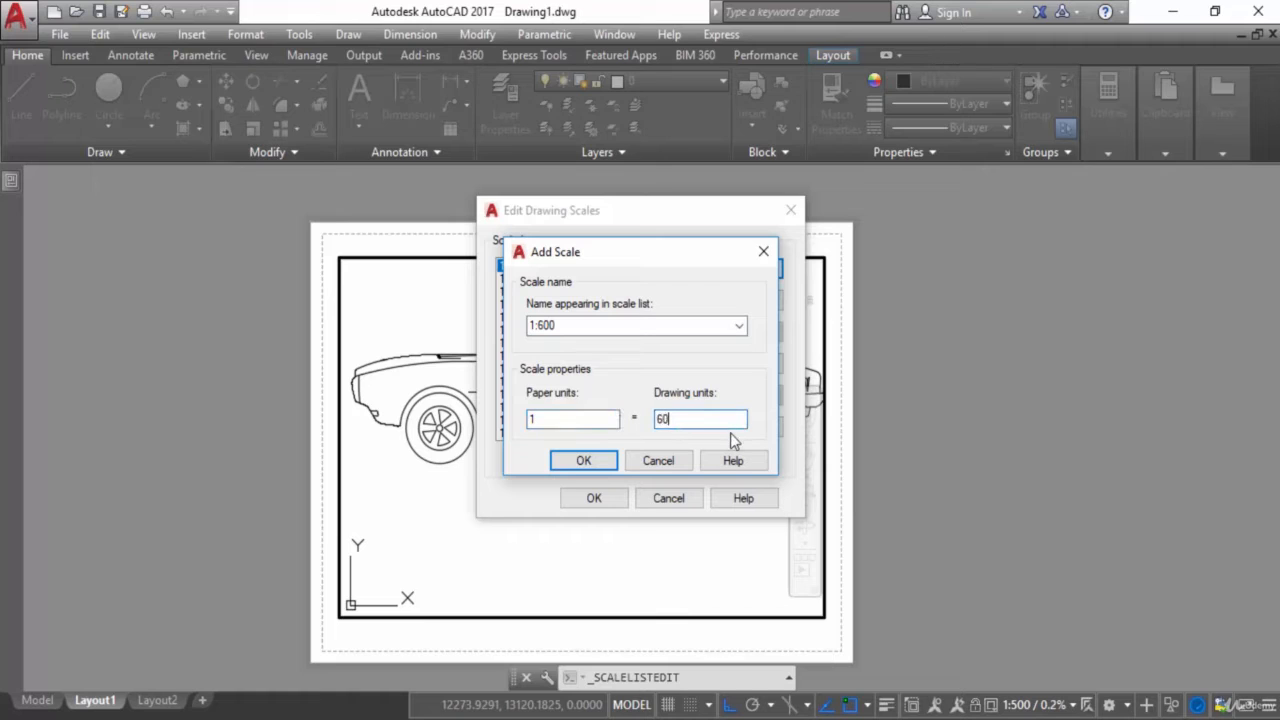
click(583, 463)
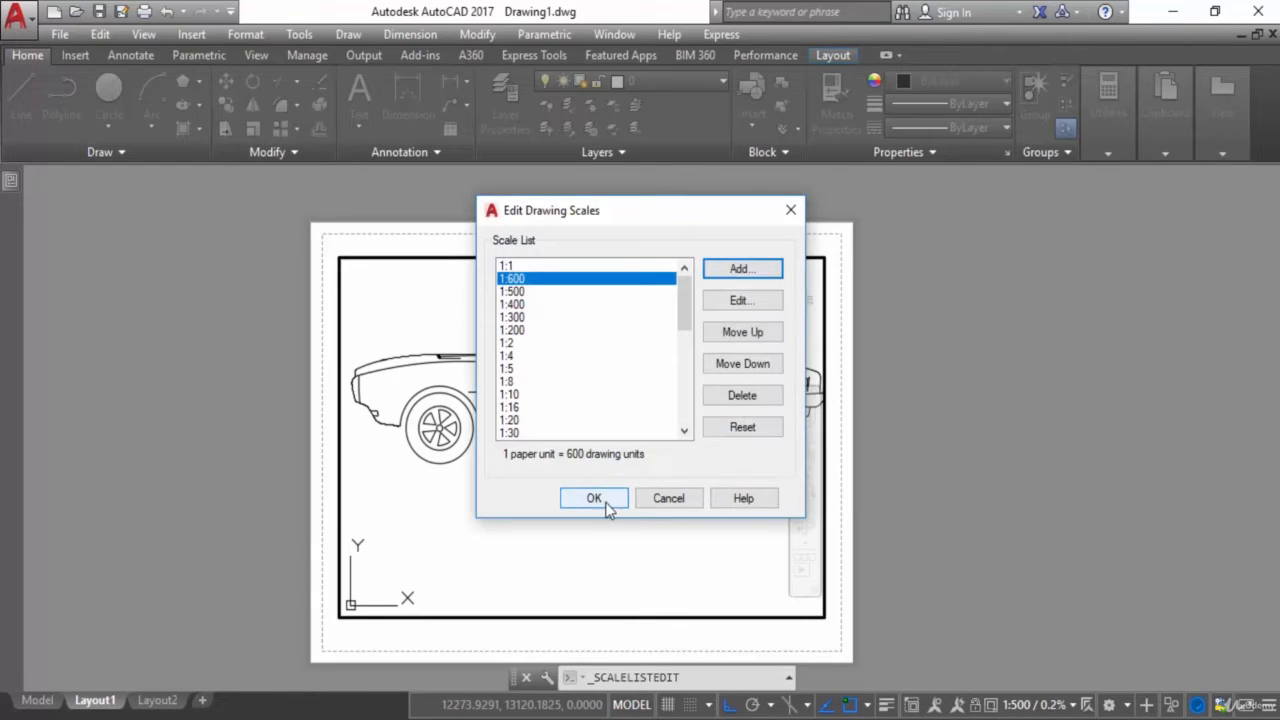
click(606, 503)
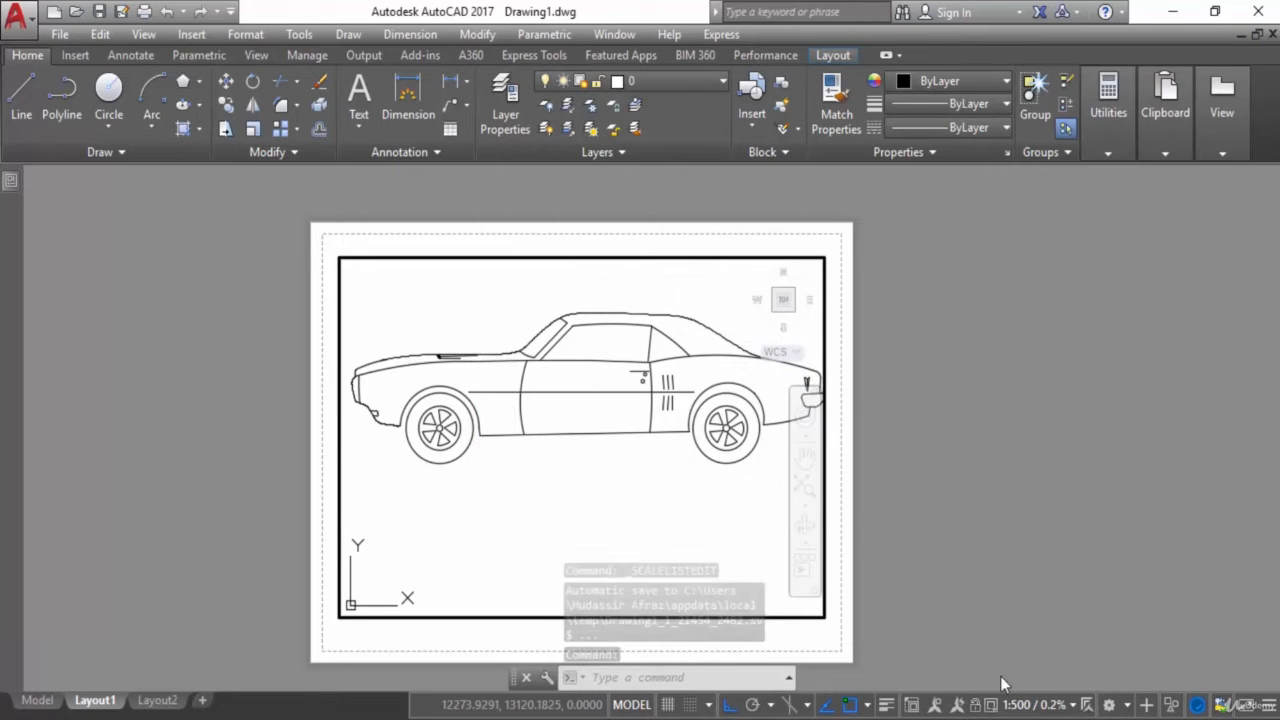
- Set the viewport's scale to the custom 1:600 and return to paper space
click(1025, 706)
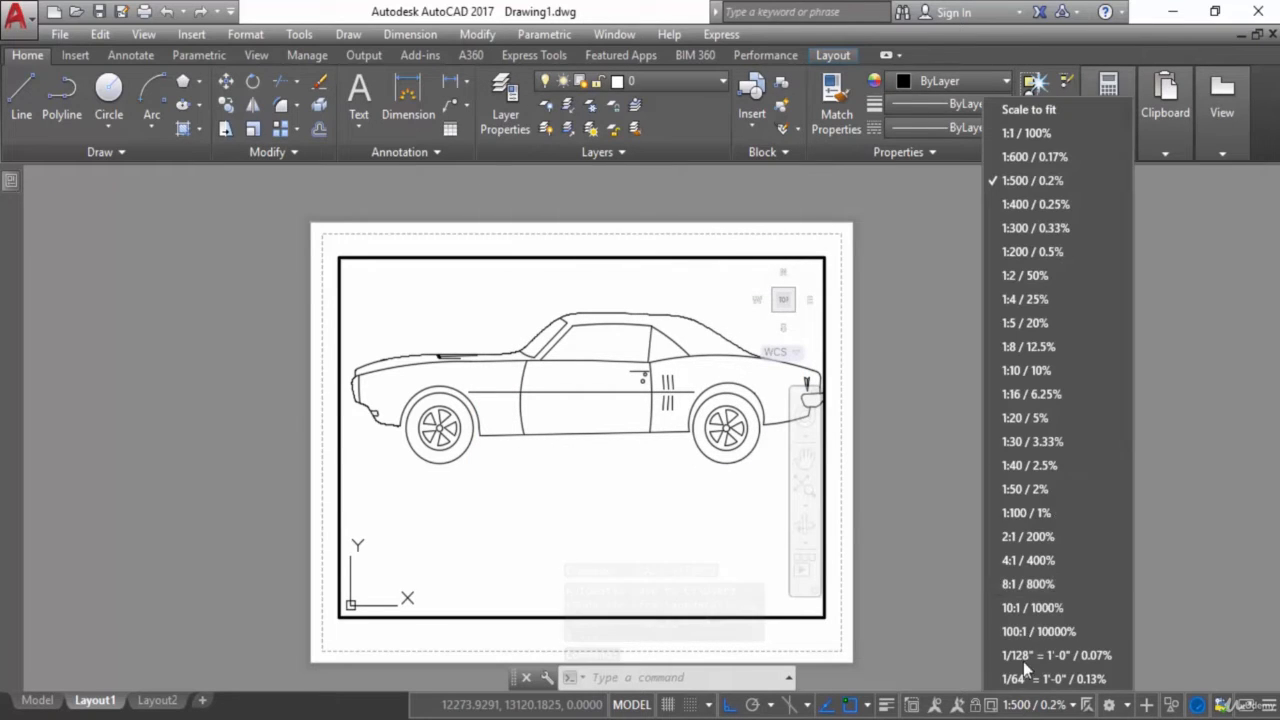
click(1002, 160)
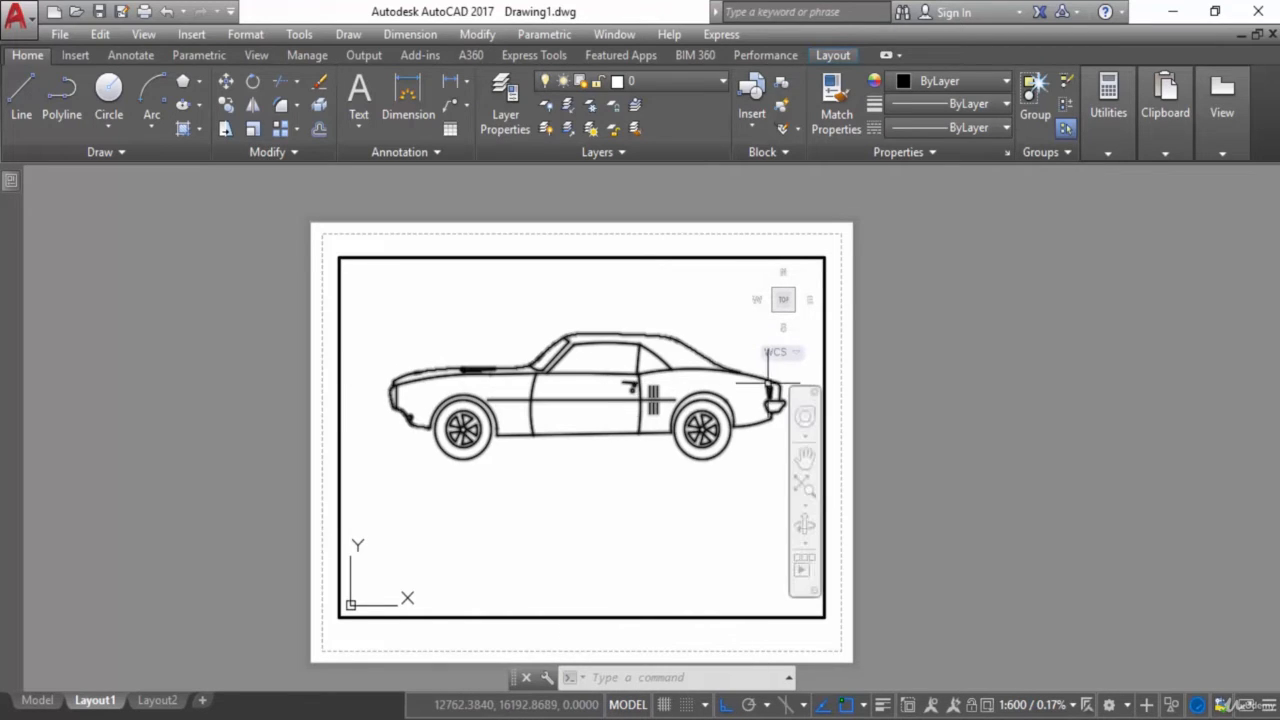
double_click(859, 350)
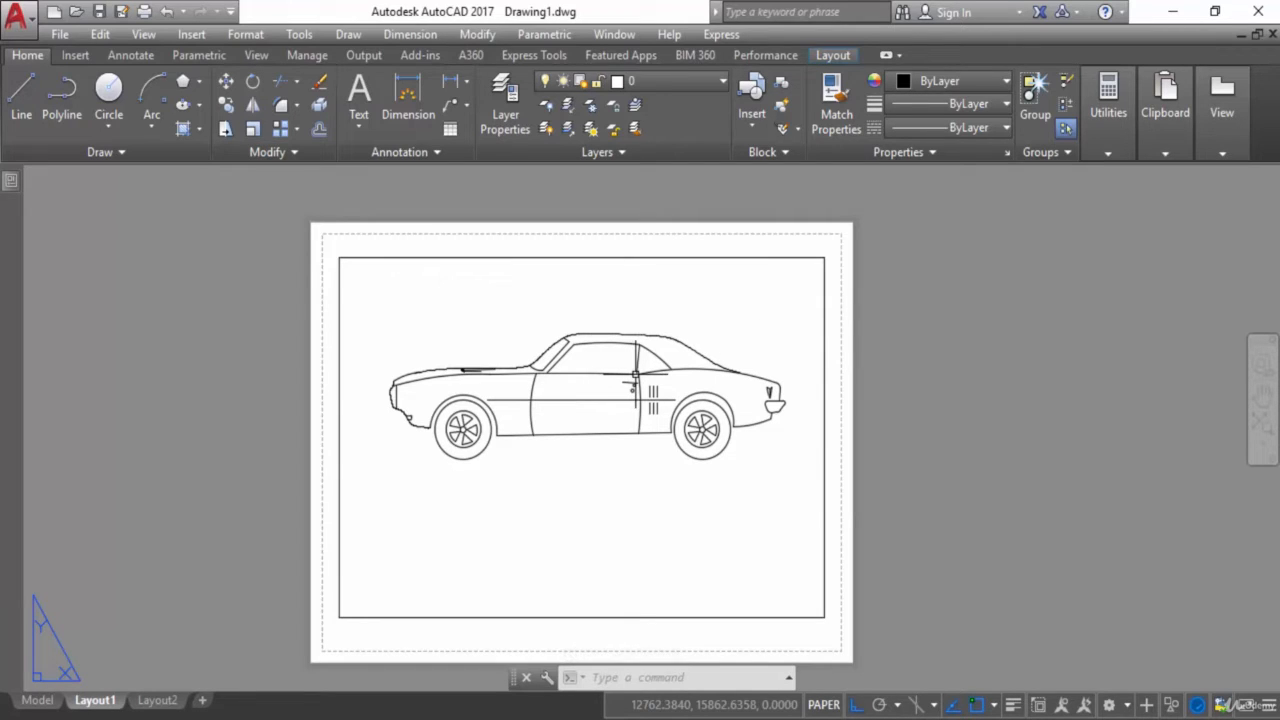
- Shrink the viewport frame around the car by moving its right, left and bottom edges inward
scroll(635, 375, down, 2)
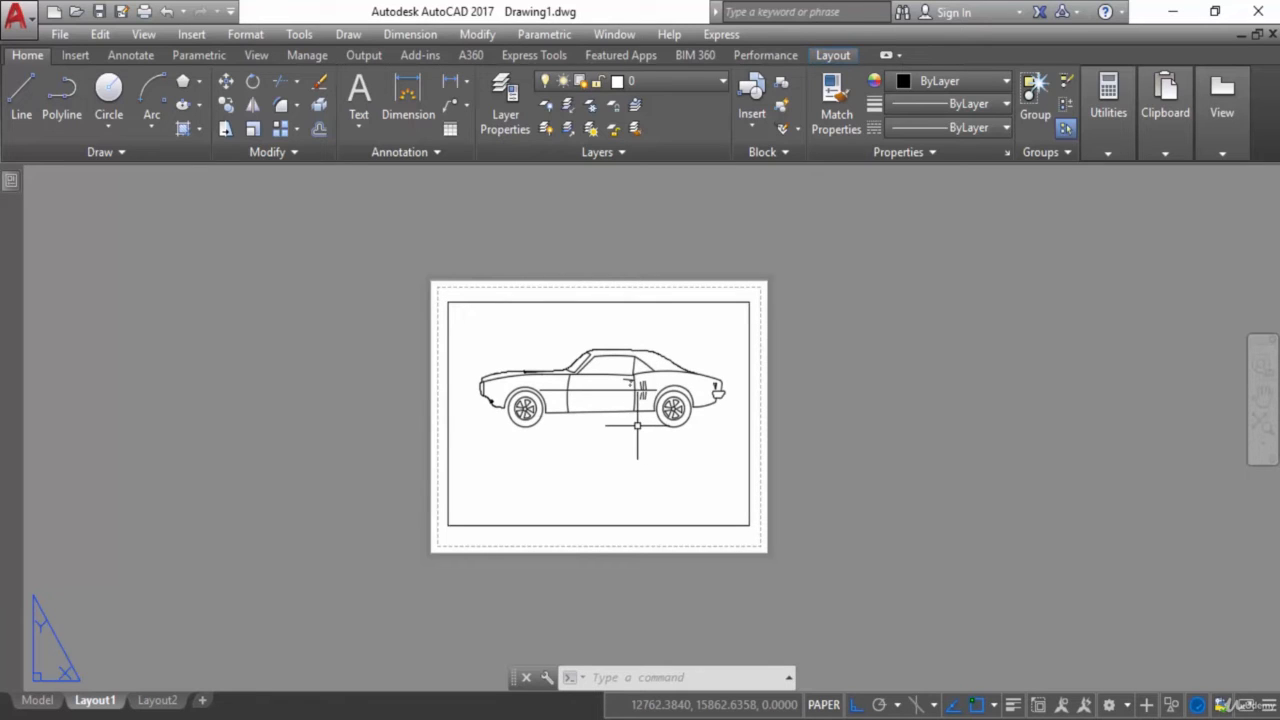
scroll(642, 411, up, 2)
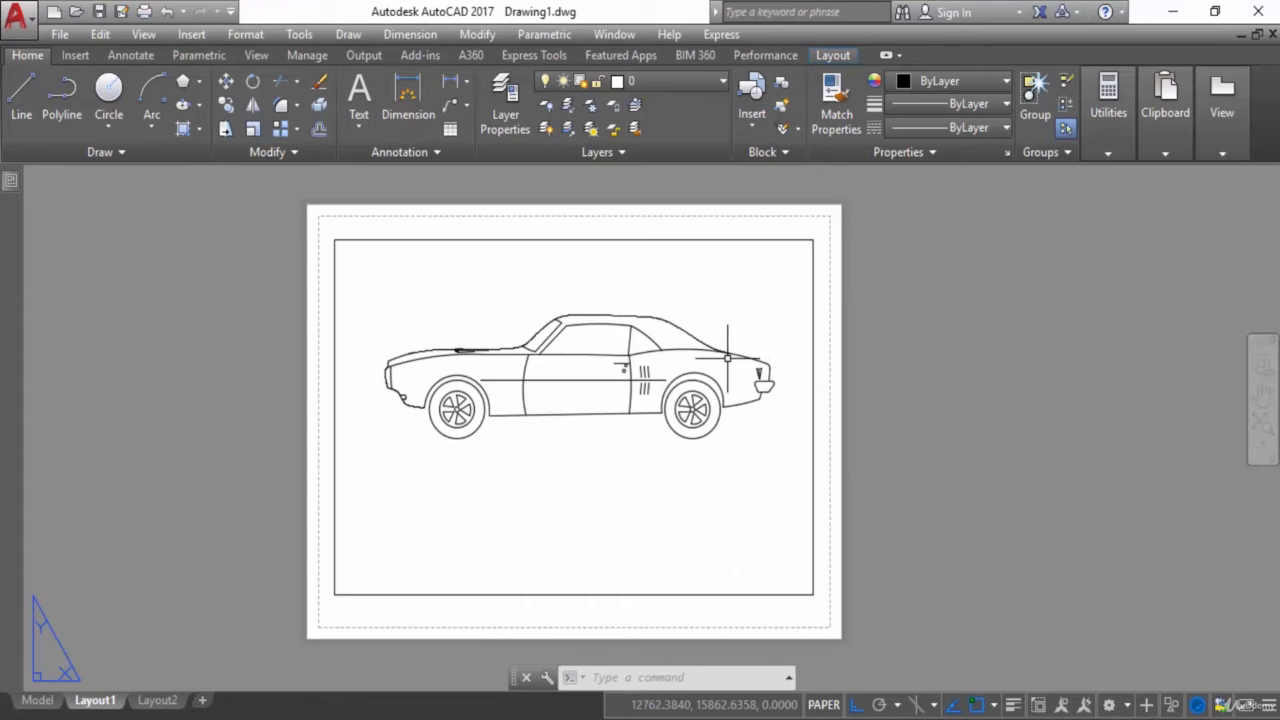
click(811, 337)
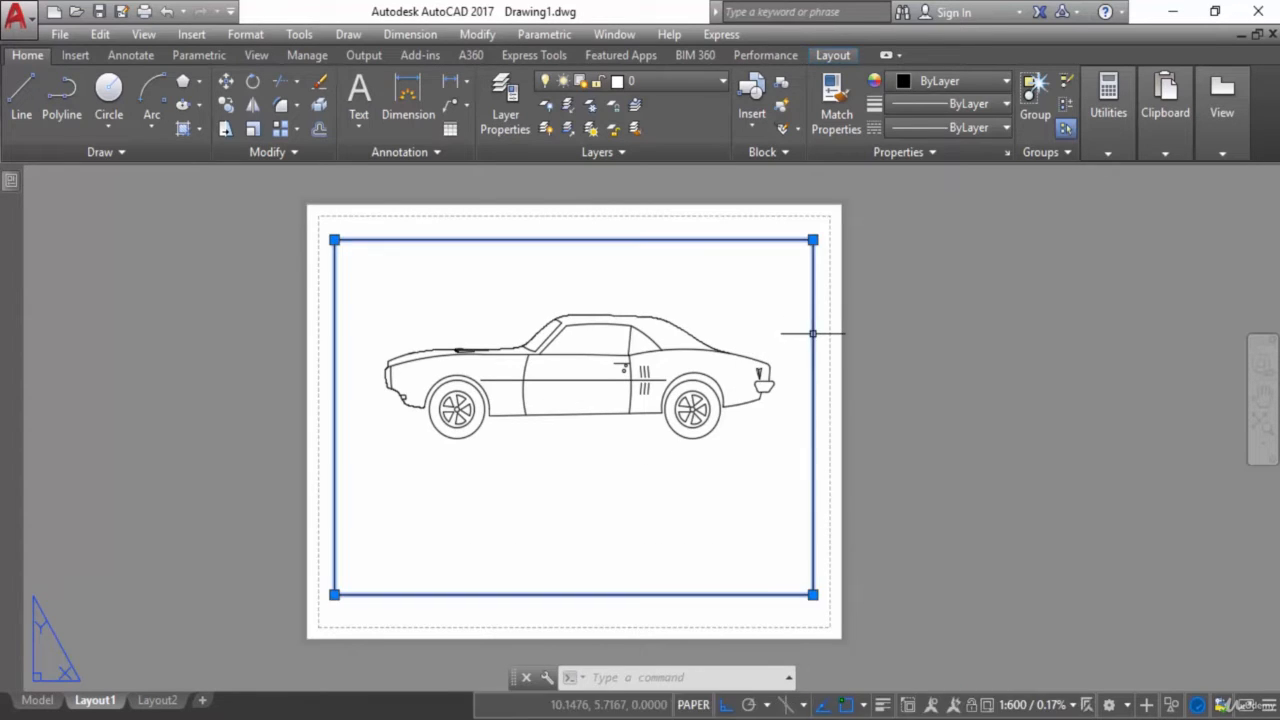
click(813, 240)
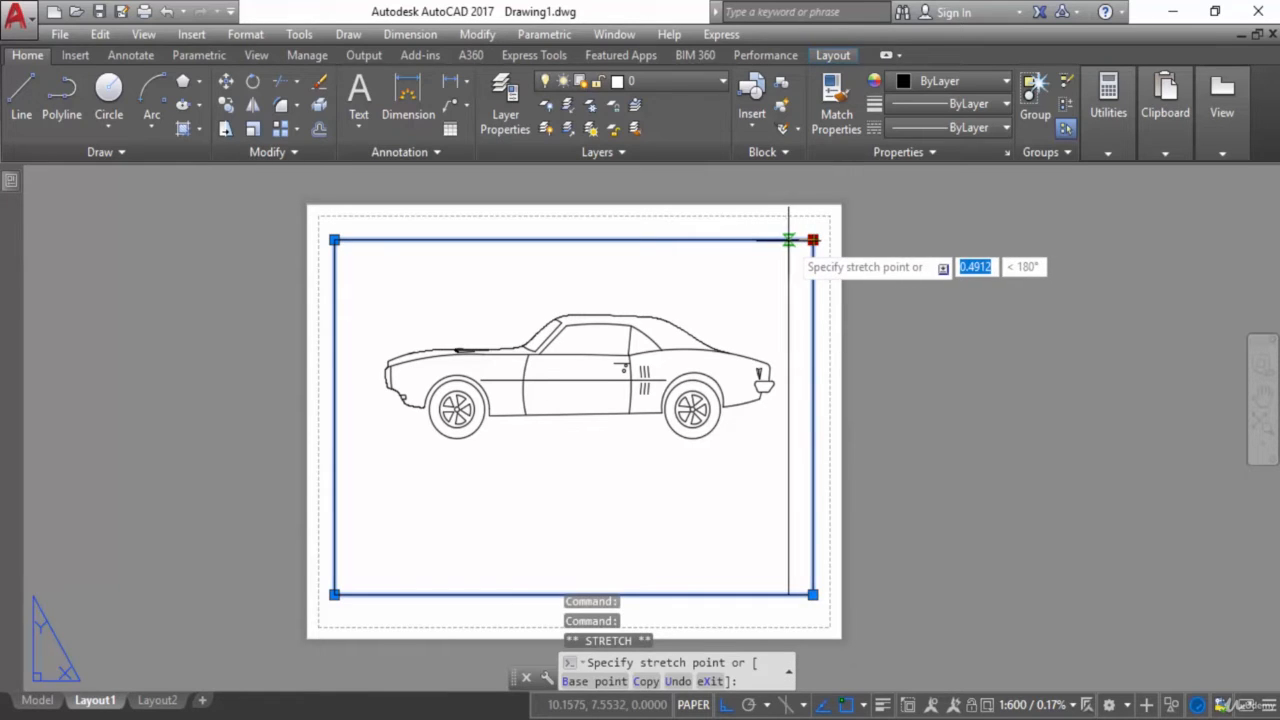
click(785, 240)
click(334, 240)
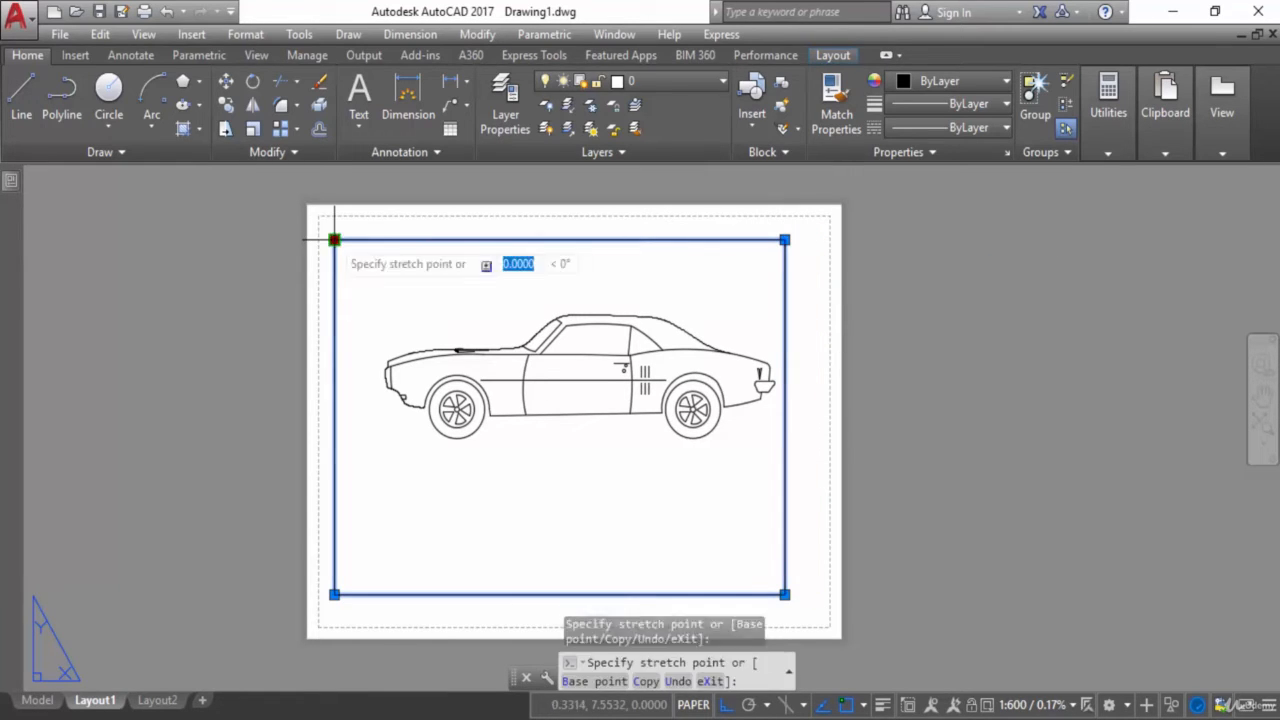
click(374, 240)
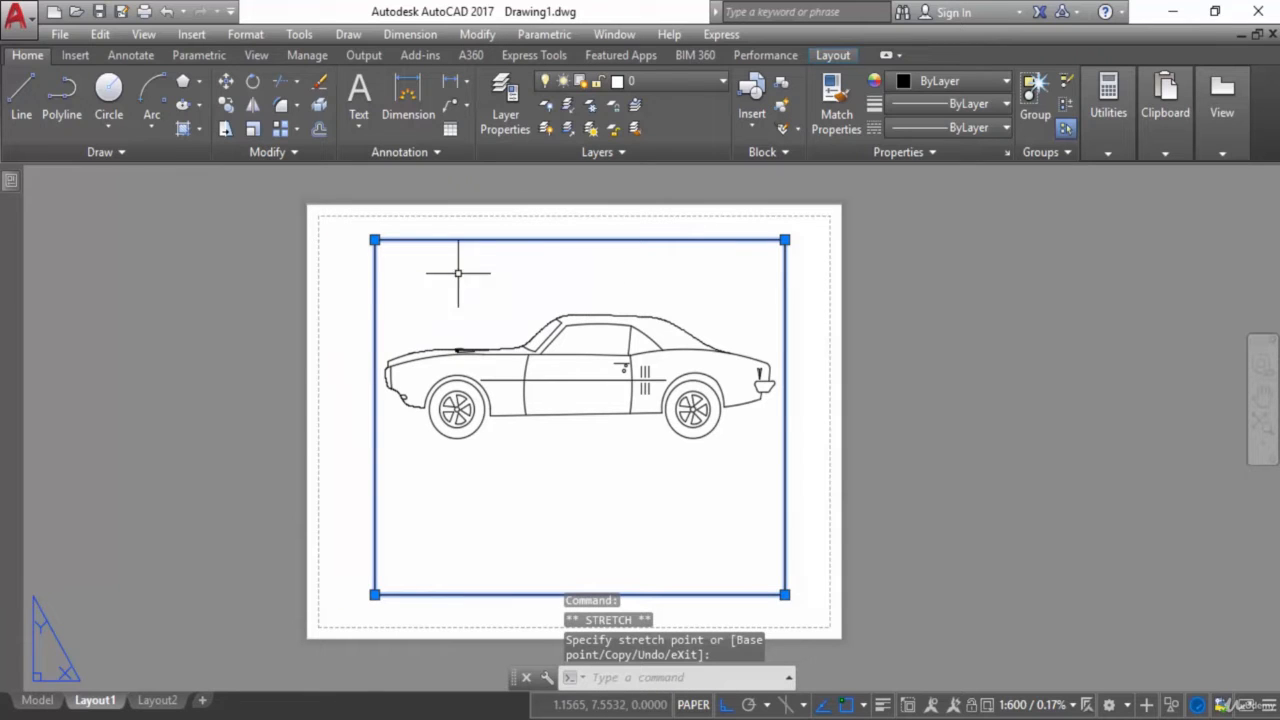
click(785, 594)
click(785, 558)
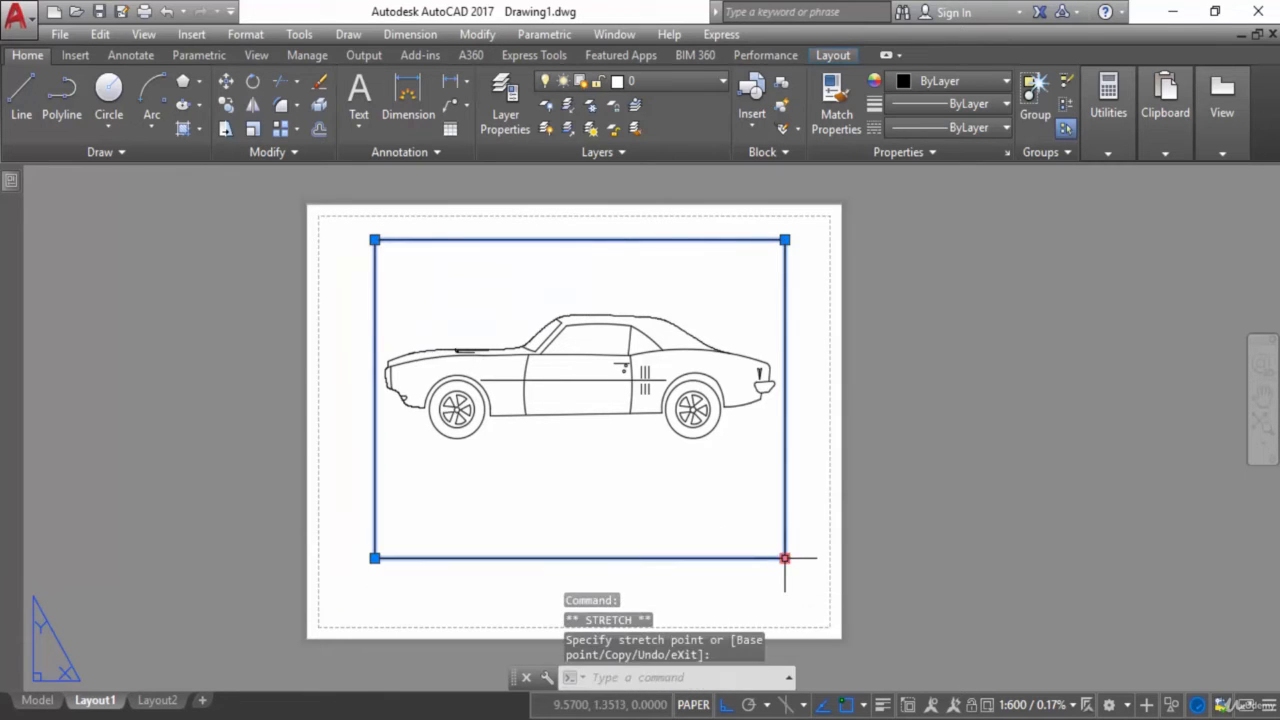
- Activate model space in the viewport, make the car slightly smaller and higher in the frame, and return to paper space
double_click(680, 468)
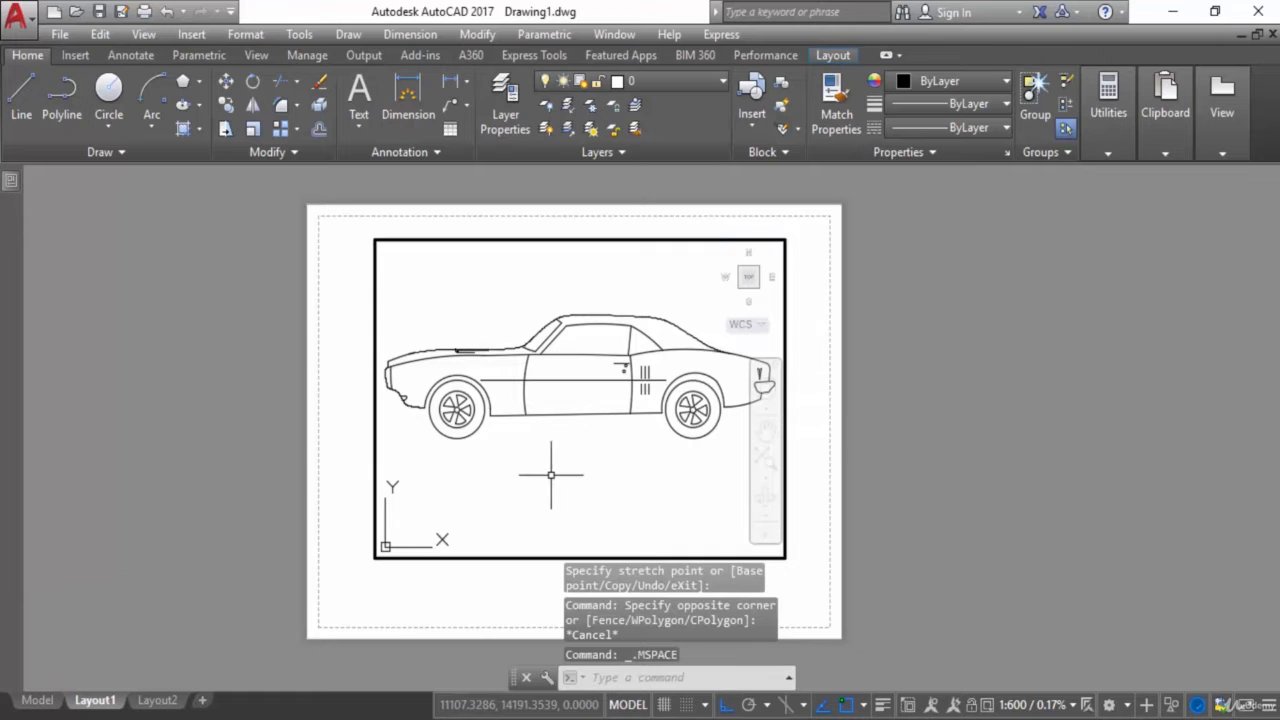
double_click(784, 326)
- Lock the viewport's display by setting its Display locked property to Yes, and close the properties
click(784, 326)
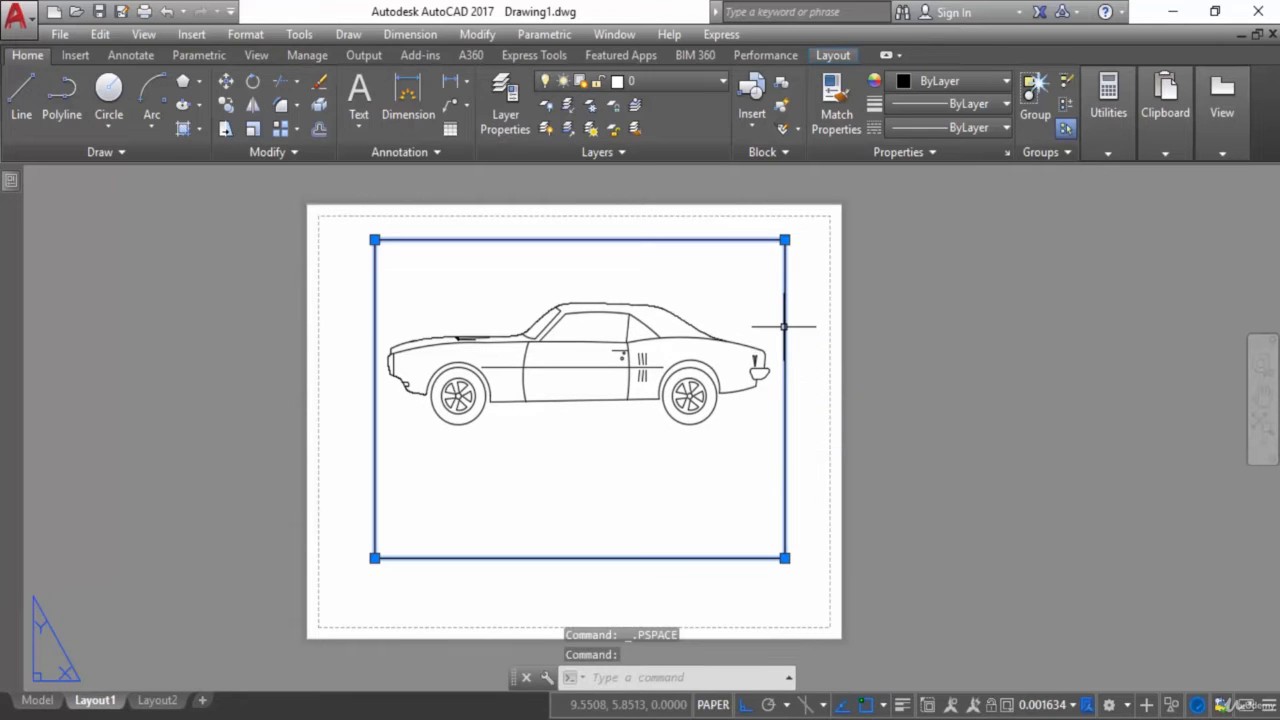
right_click(578, 238)
click(640, 683)
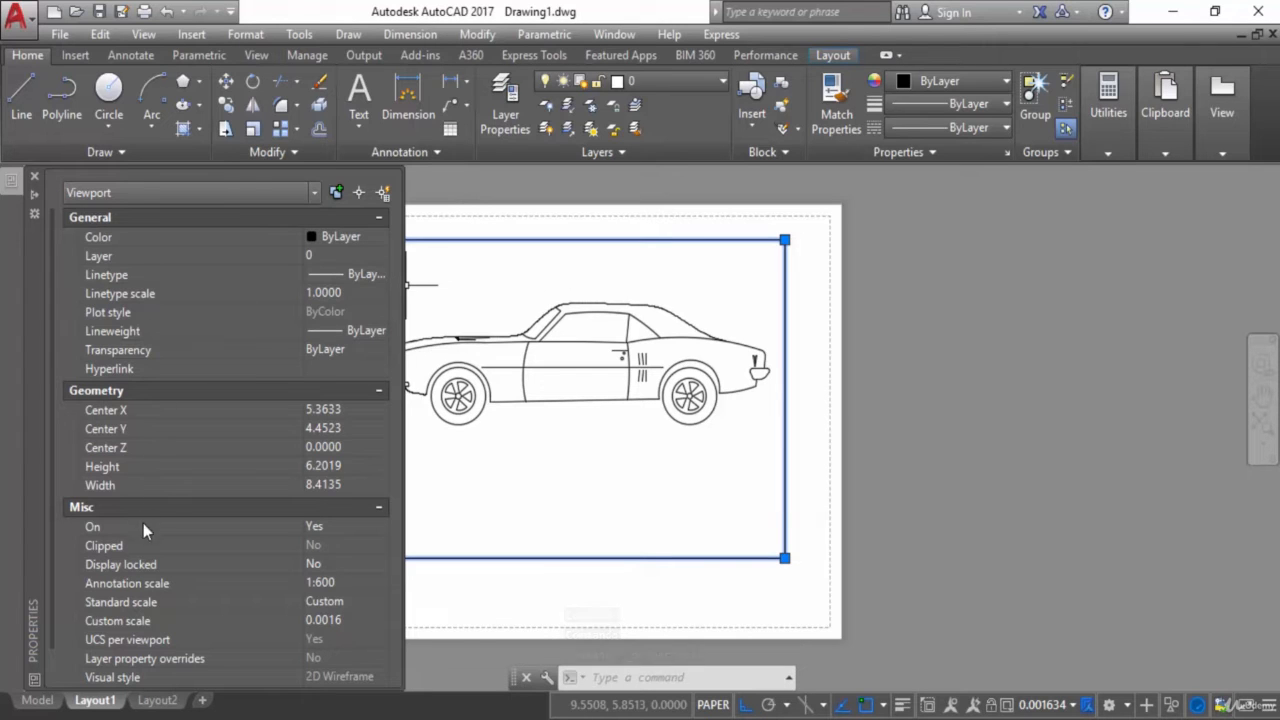
scroll(150, 563, down, 2)
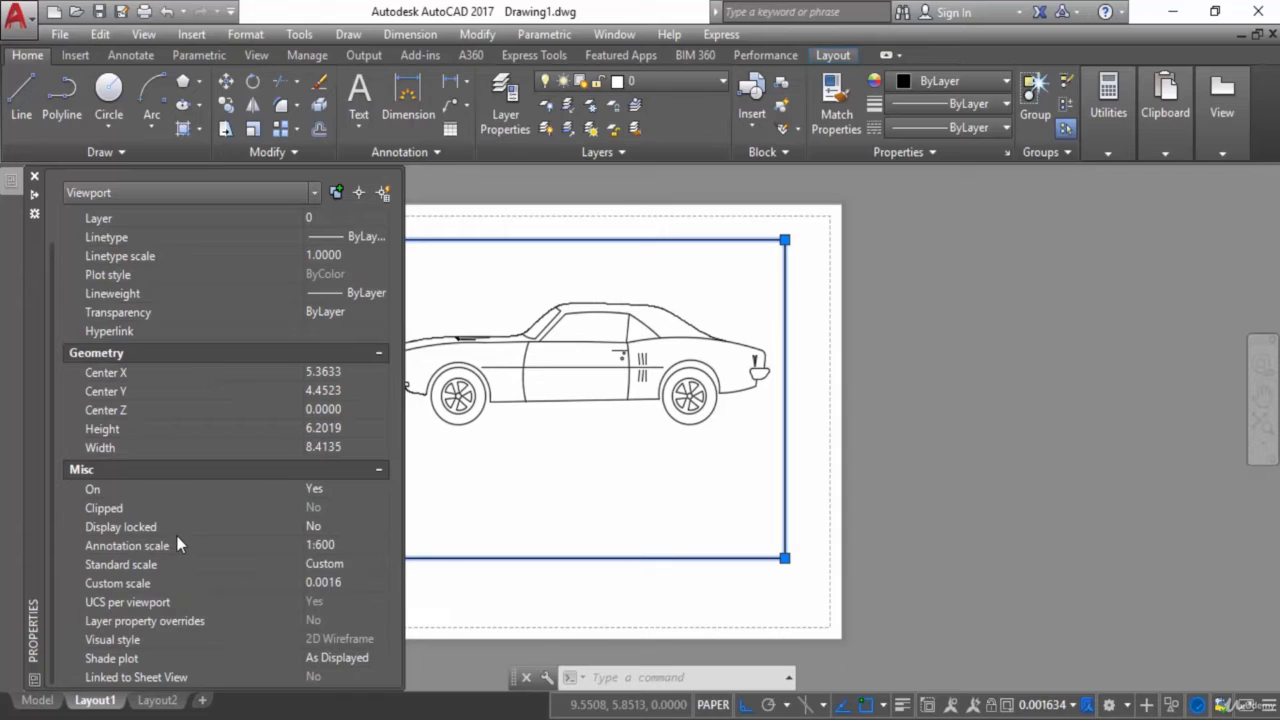
click(326, 531)
click(333, 530)
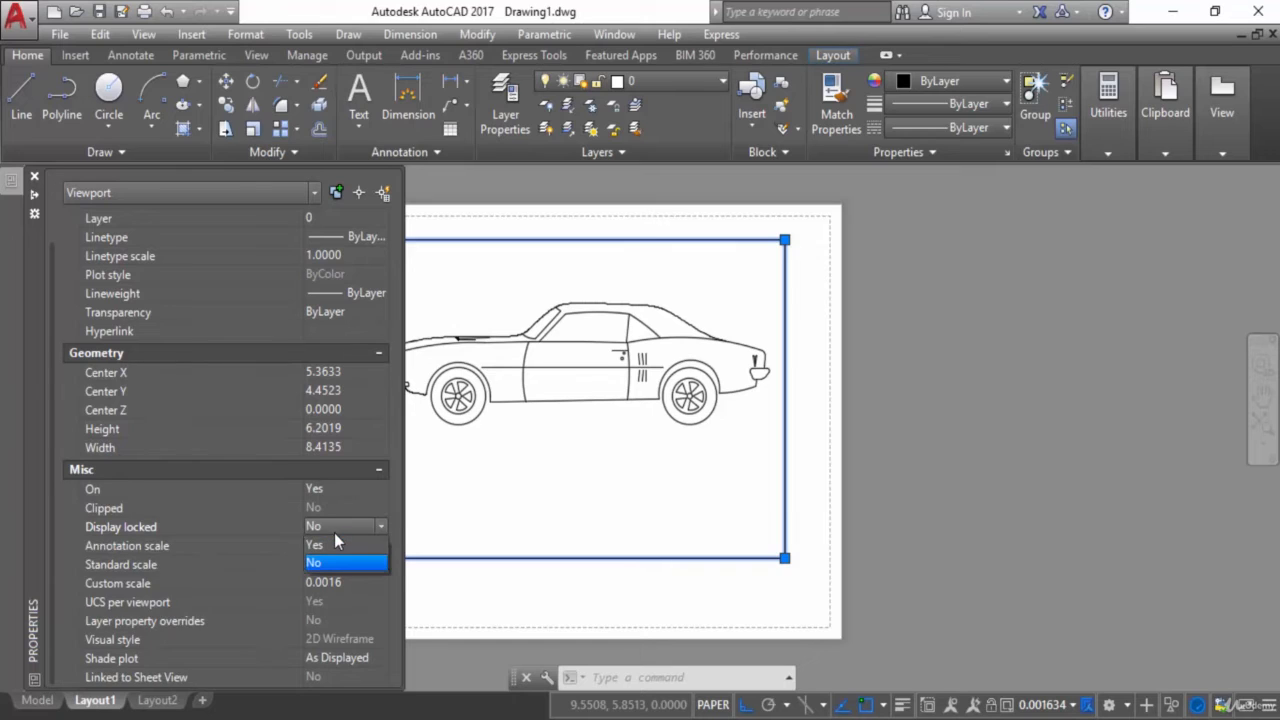
click(334, 543)
click(334, 545)
key(ctrl+1)
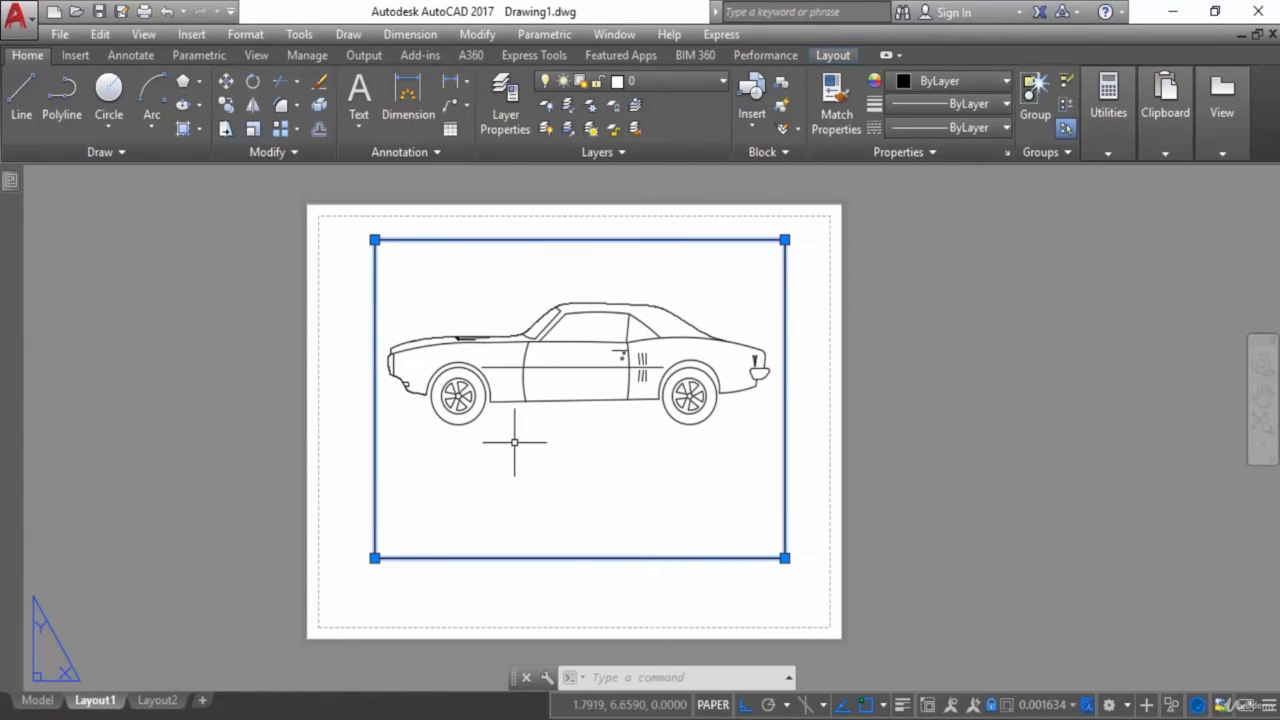
- Activate model space in the locked viewport, test panning there, and return to paper space
double_click(639, 459)
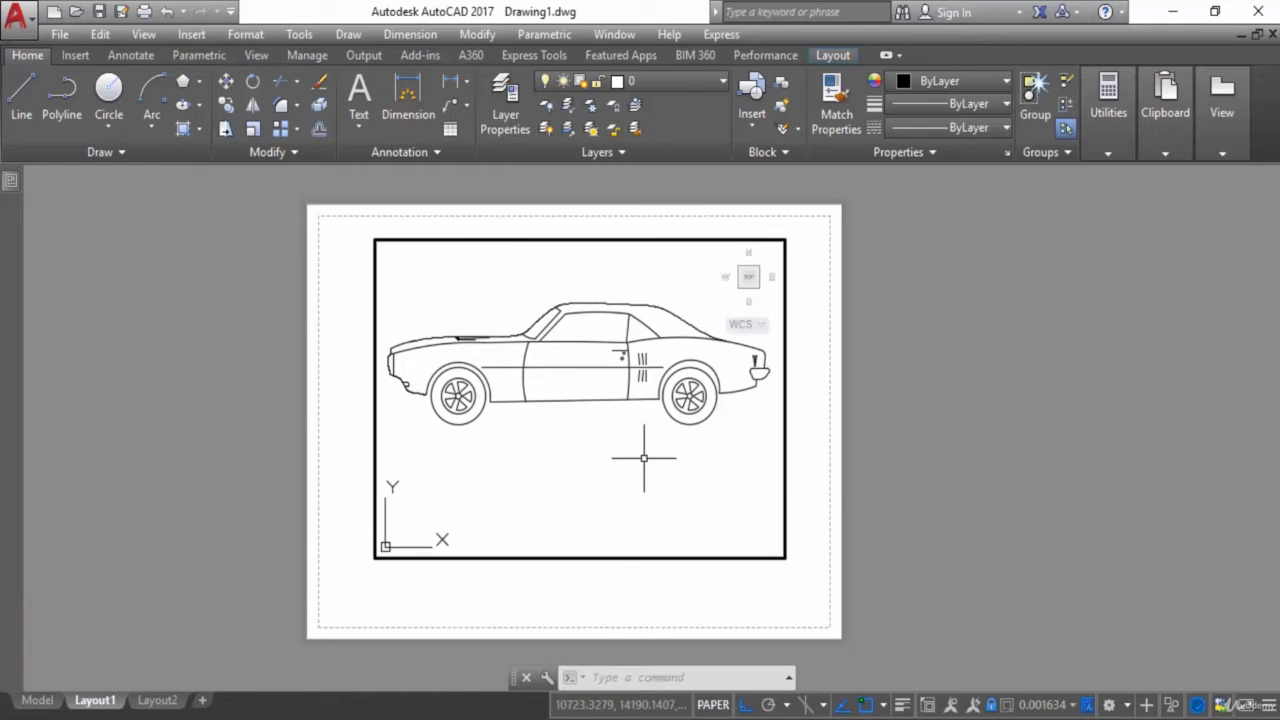
click(648, 445)
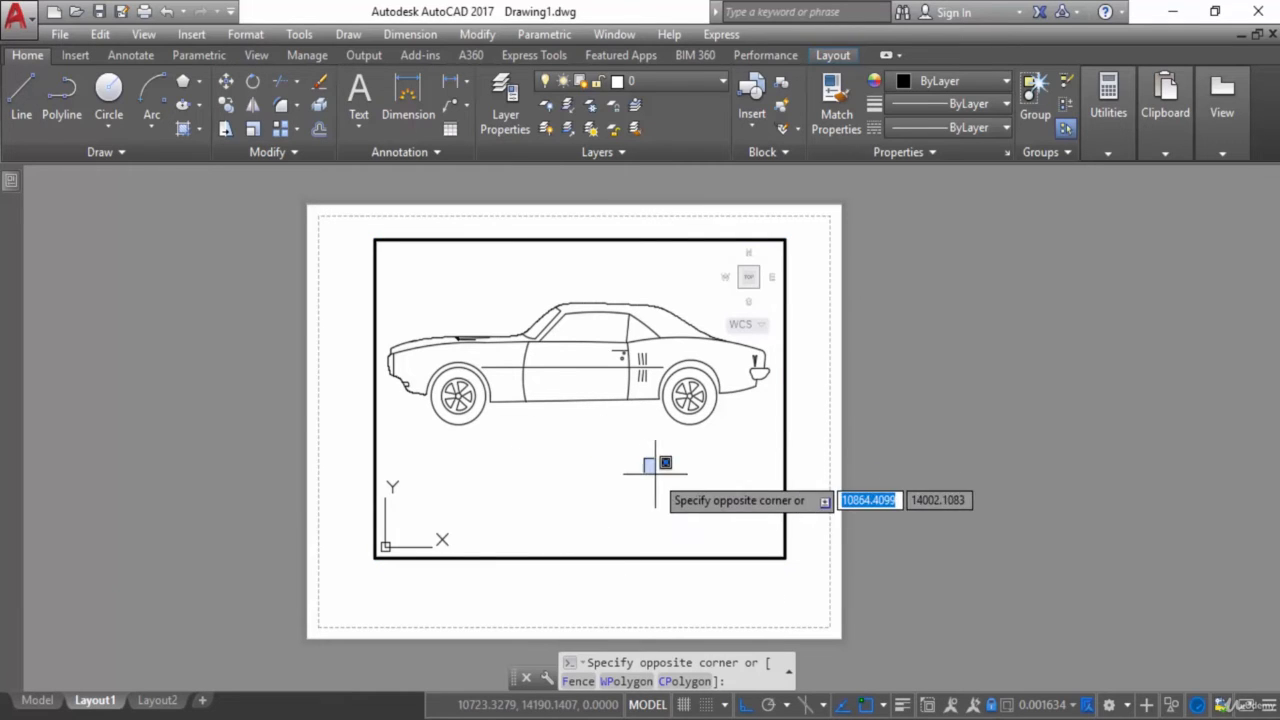
click(654, 473)
middle_drag(693, 481, 714, 457)
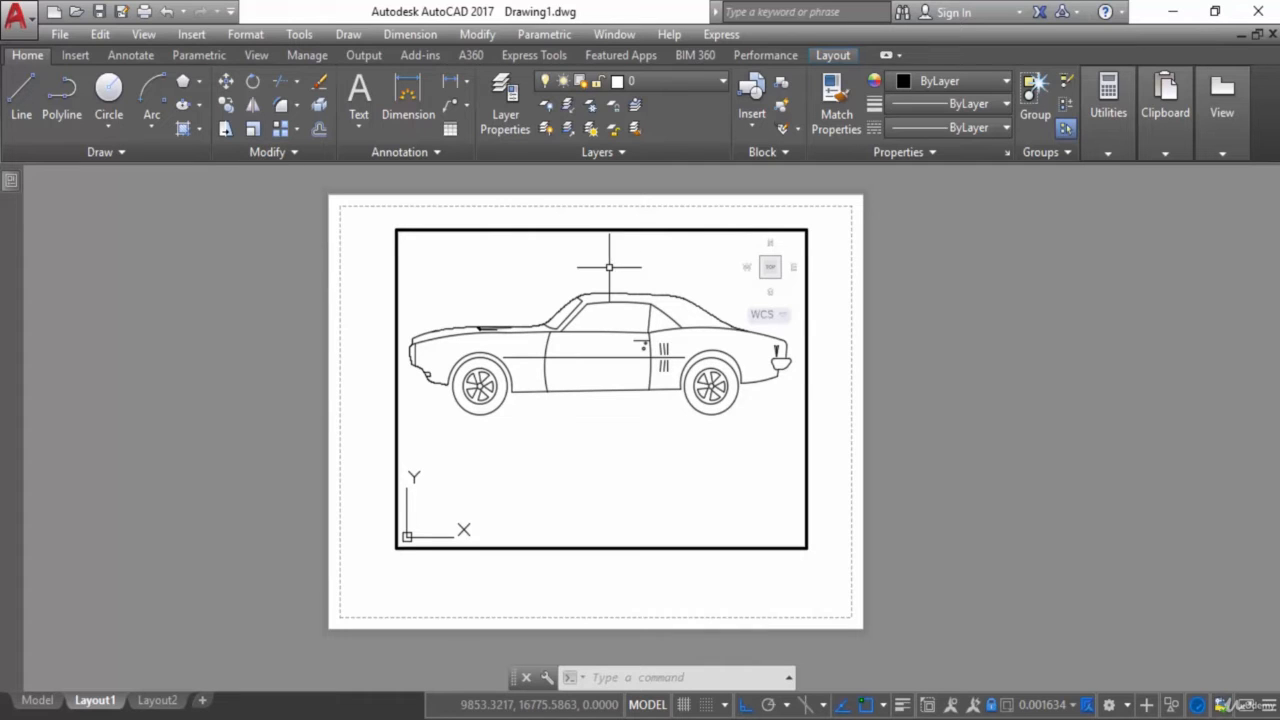
right_click(585, 299)
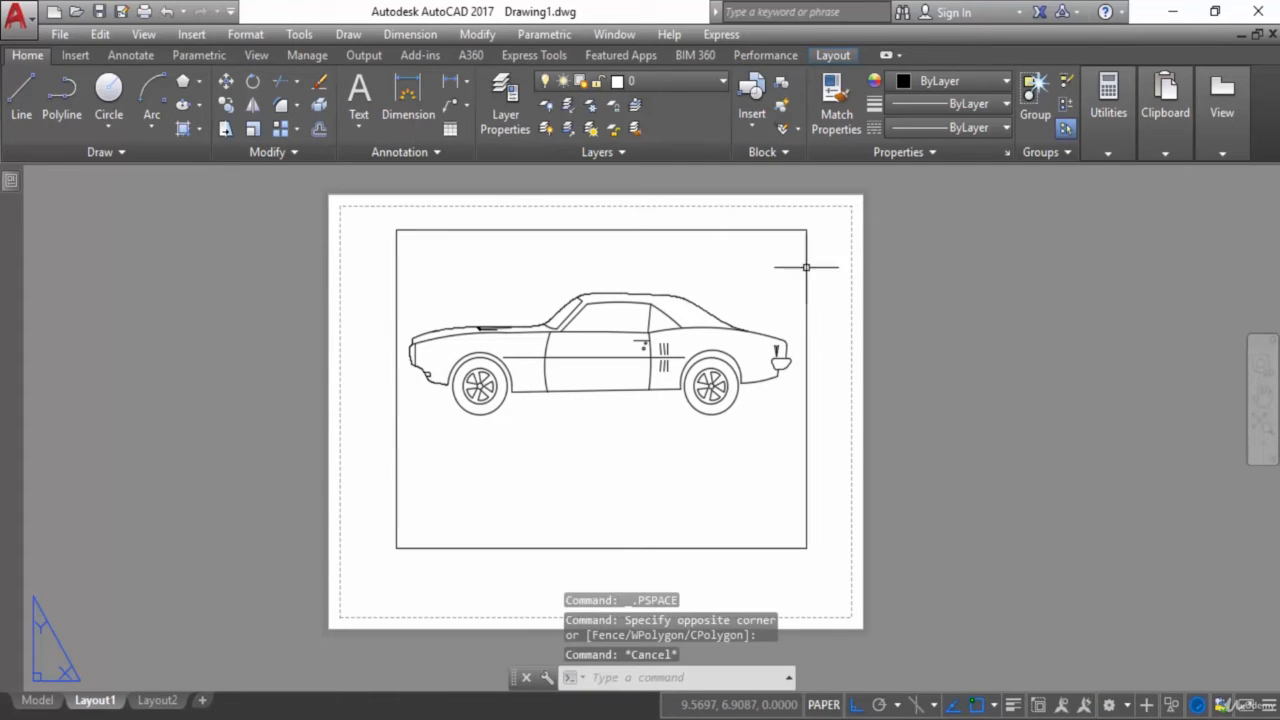
- Unlock the viewport by setting its Display locked property to No
click(806, 267)
right_click(805, 267)
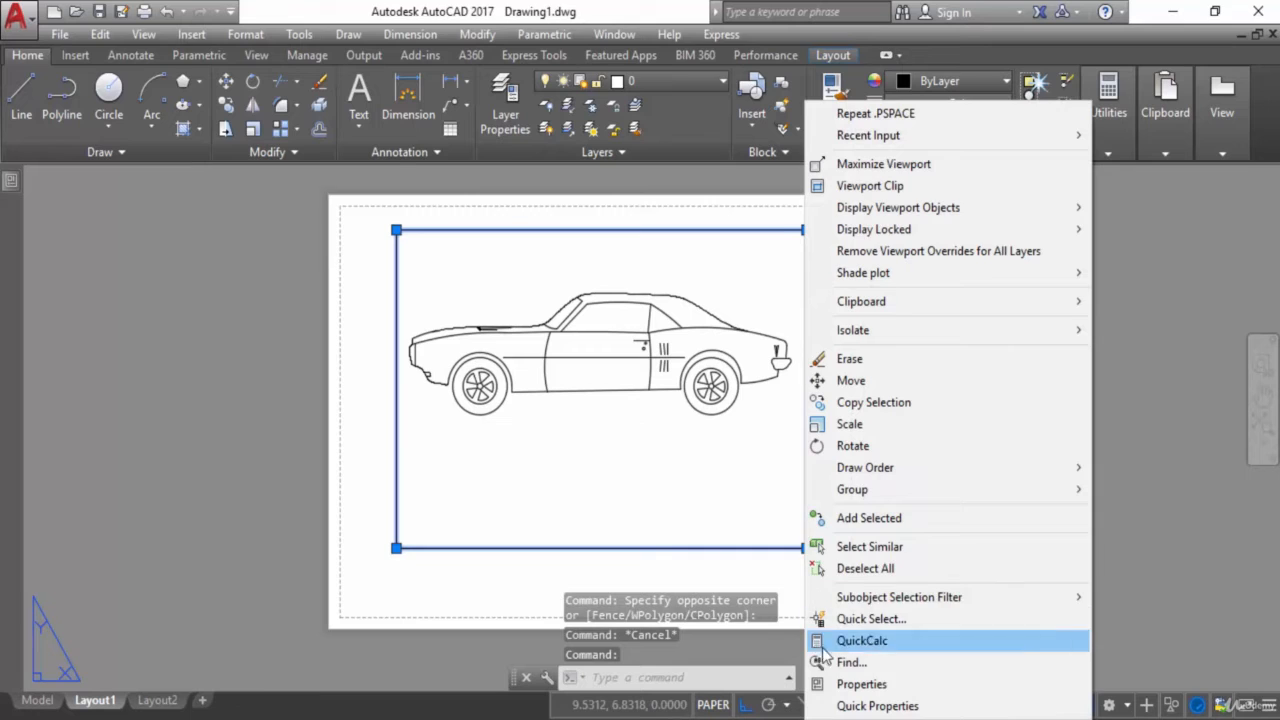
click(845, 684)
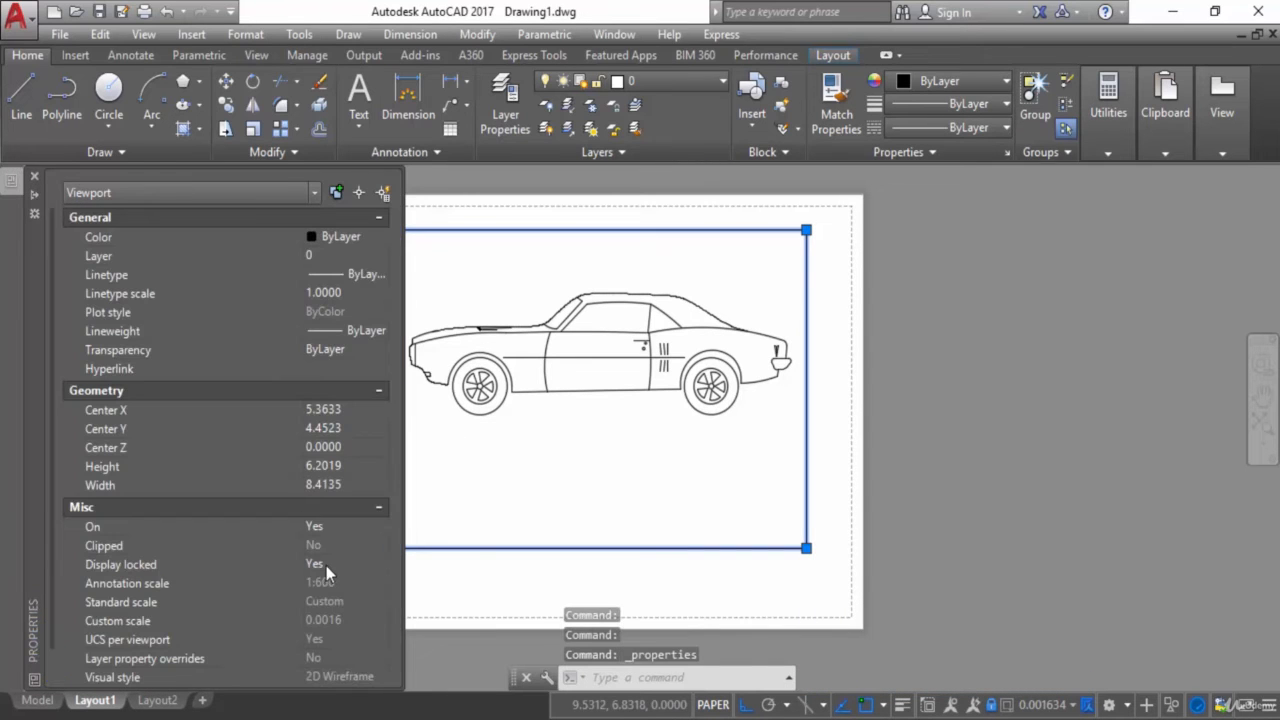
click(330, 572)
click(340, 568)
click(321, 599)
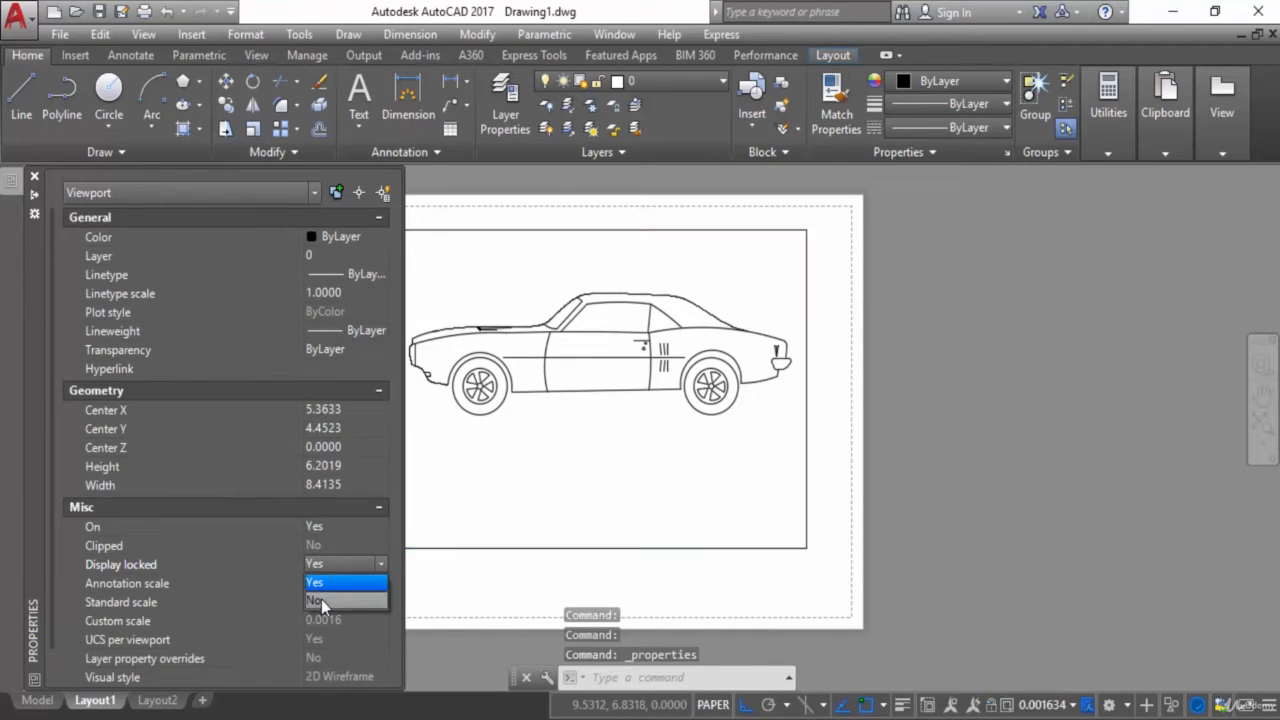
- Activate model space in the unlocked viewport and shift the car slightly within the frame
double_click(610, 402)
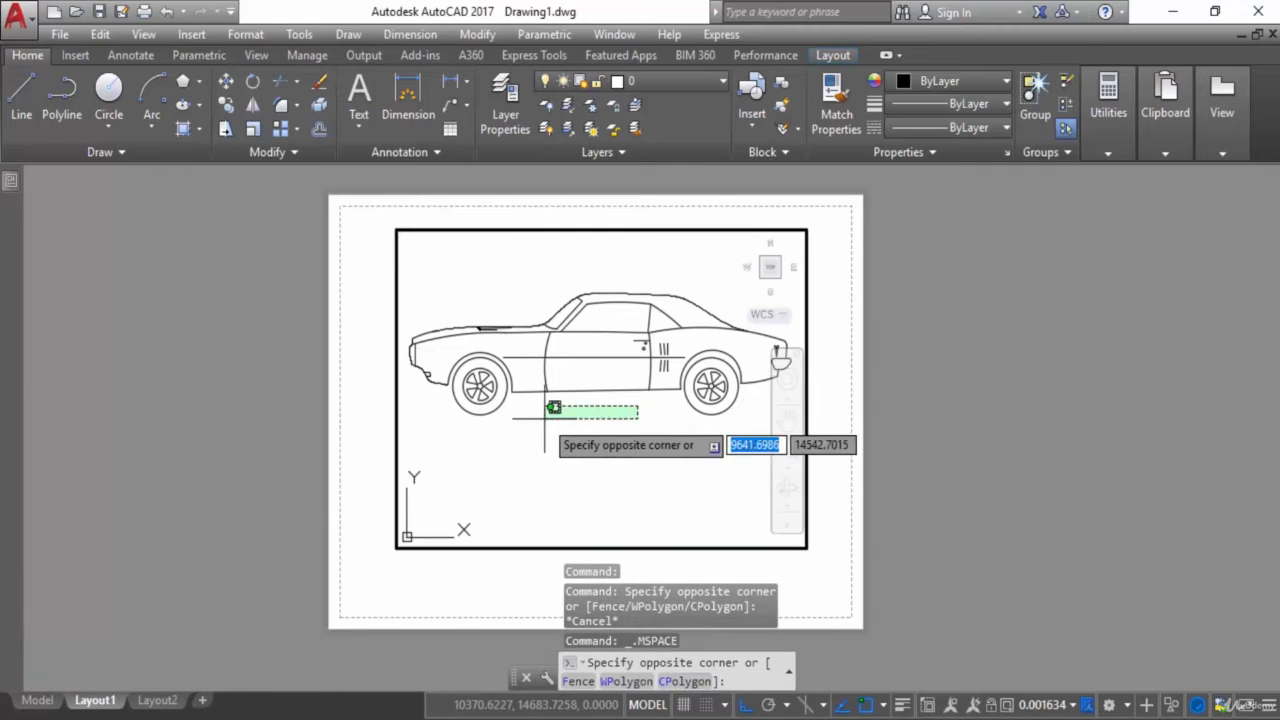
mouse_move(607, 416)
middle_down()
mouse_move(608, 451)
mouse_move(611, 424)
middle_up()
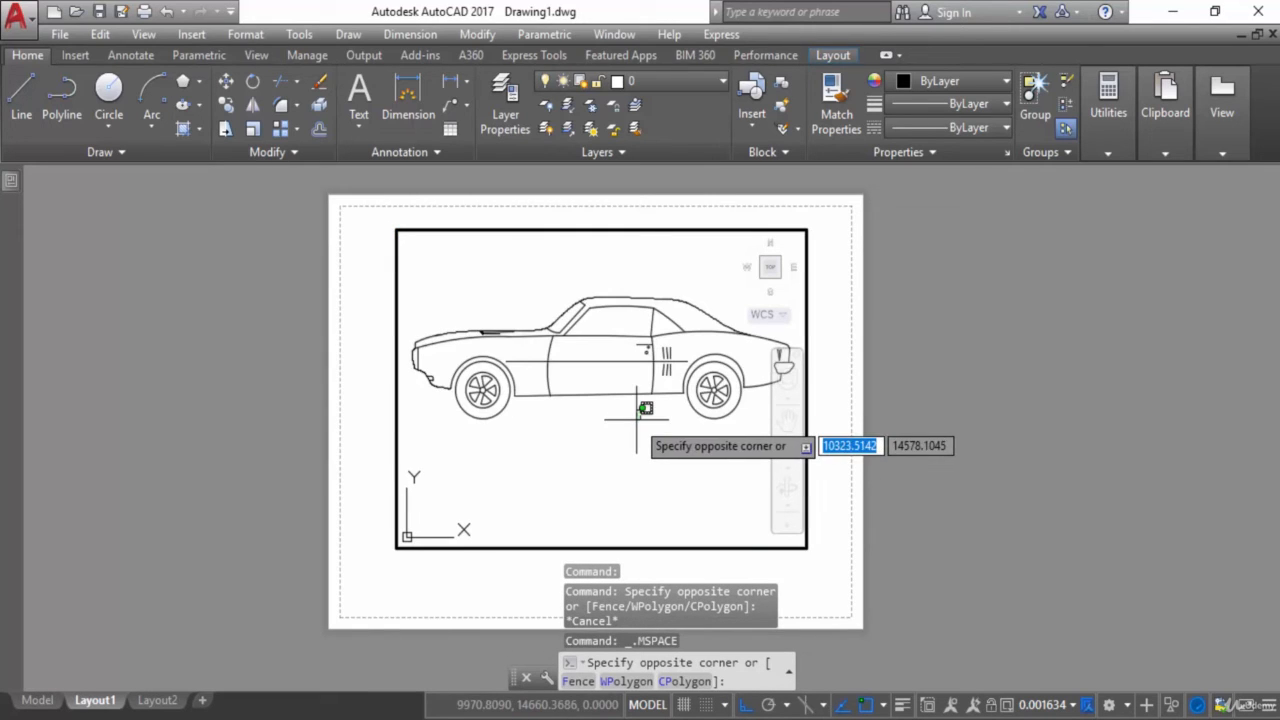
key(Escape)
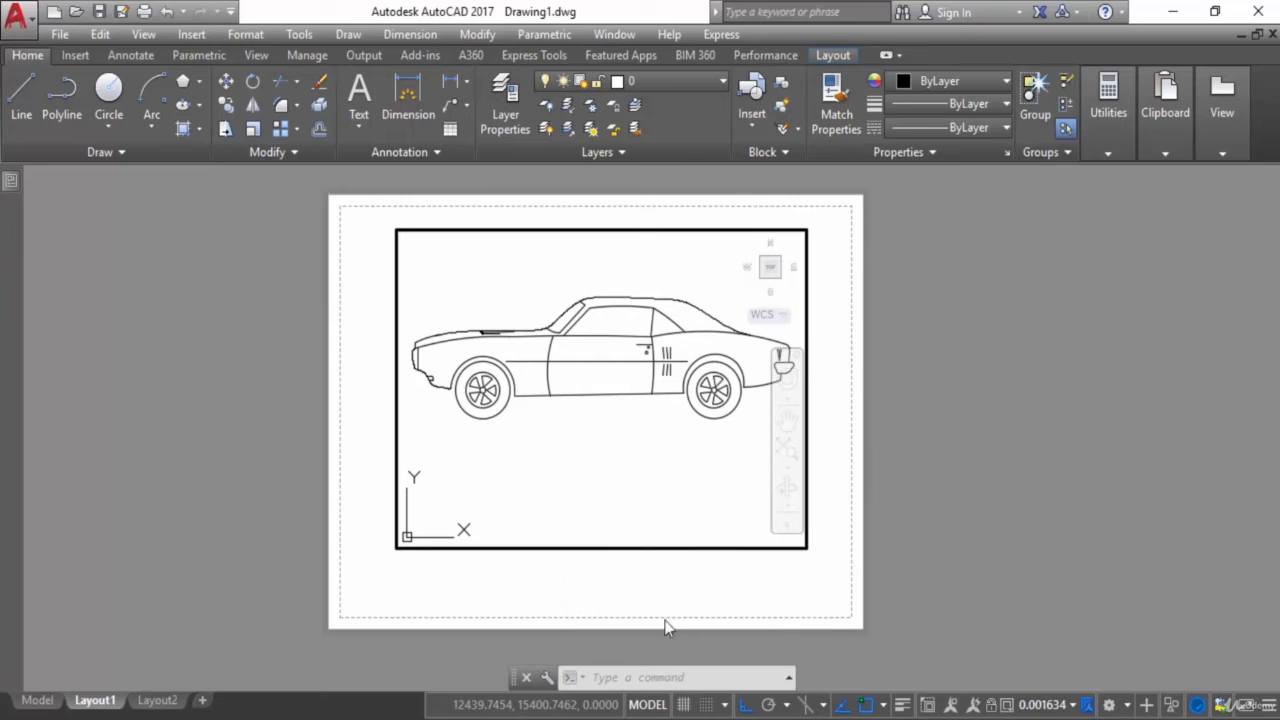
- Toggle to paper space and back to model space, and make the car slightly smaller in the viewport
click(652, 705)
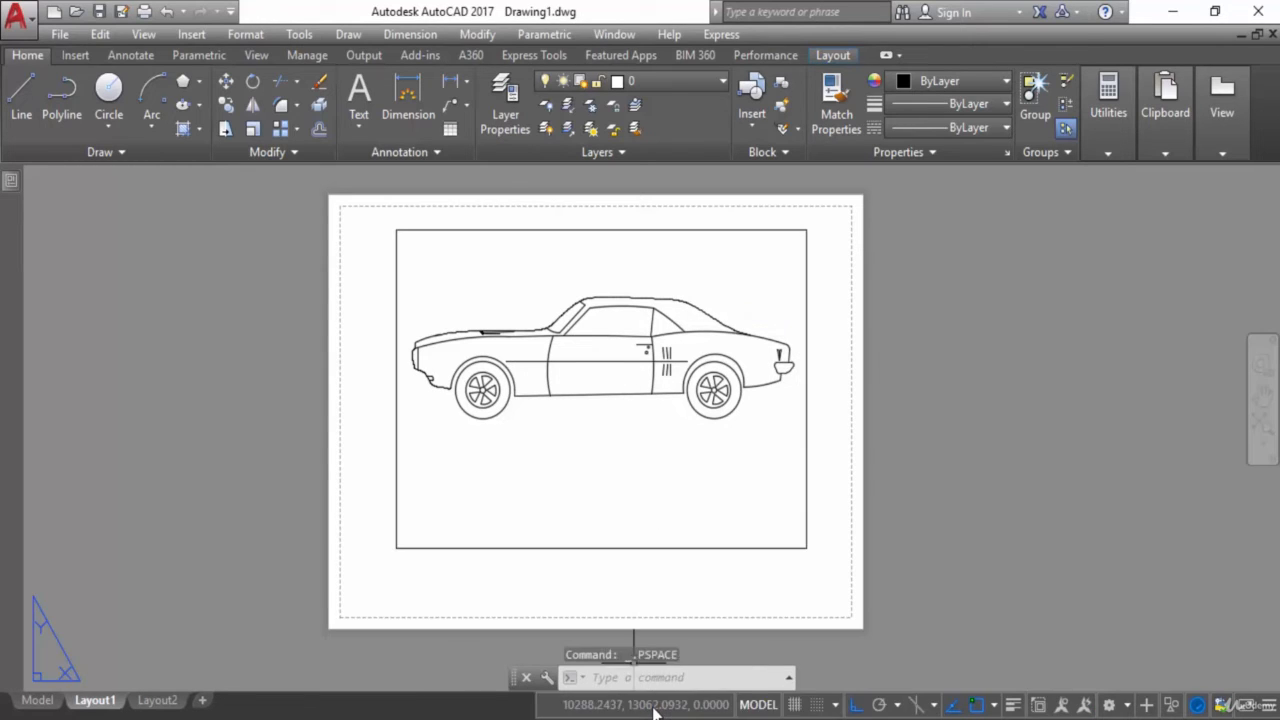
middle_drag(855, 400, 828, 420)
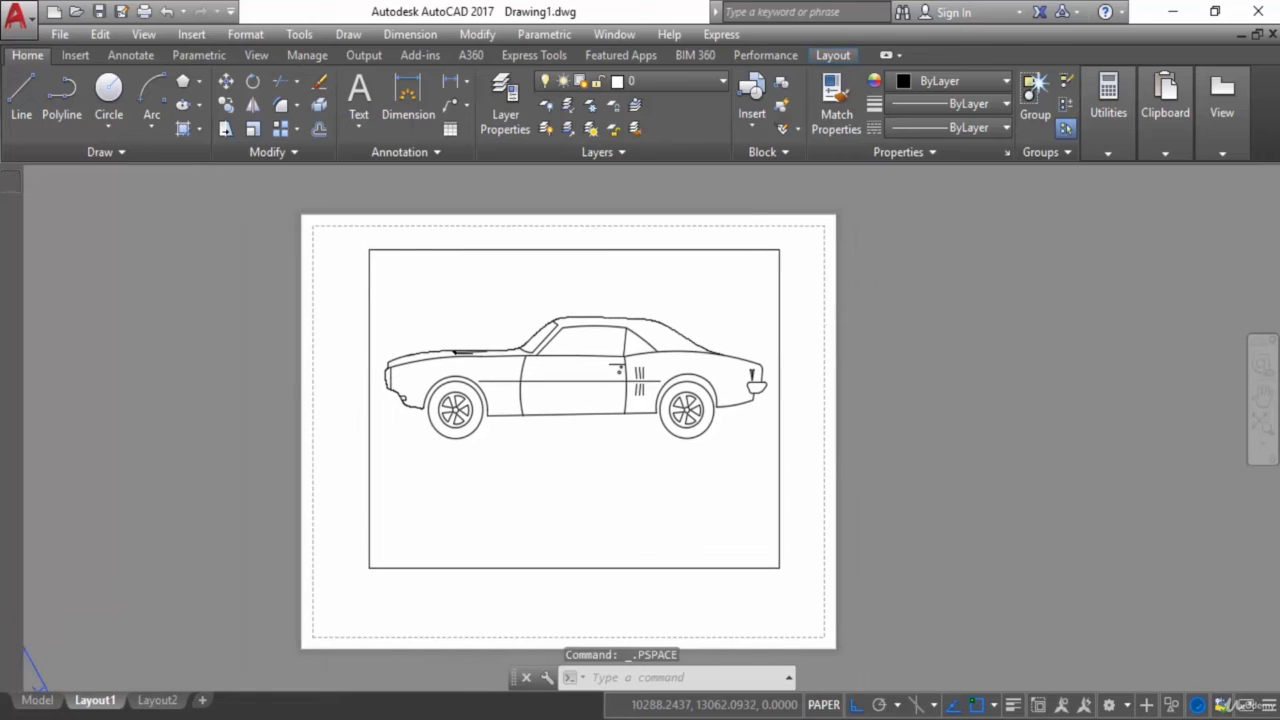
click(823, 705)
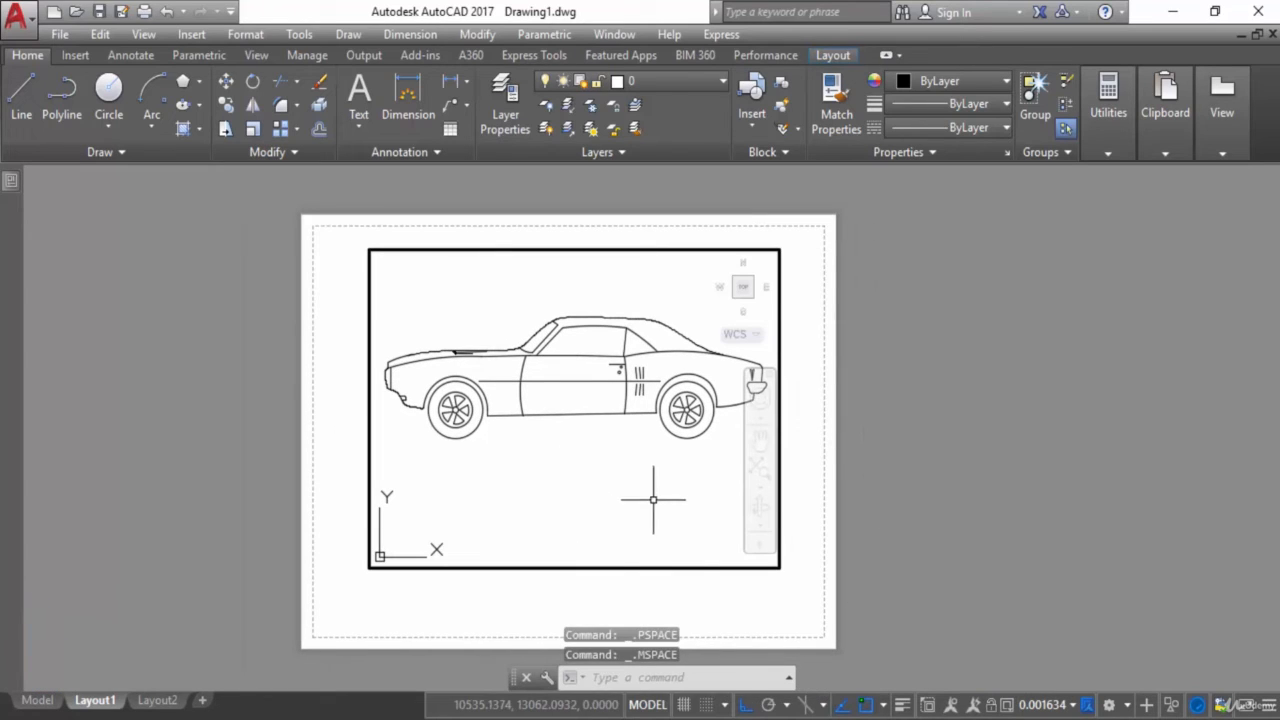
scroll(652, 488, down, 5)
scroll(652, 486, up, 5)
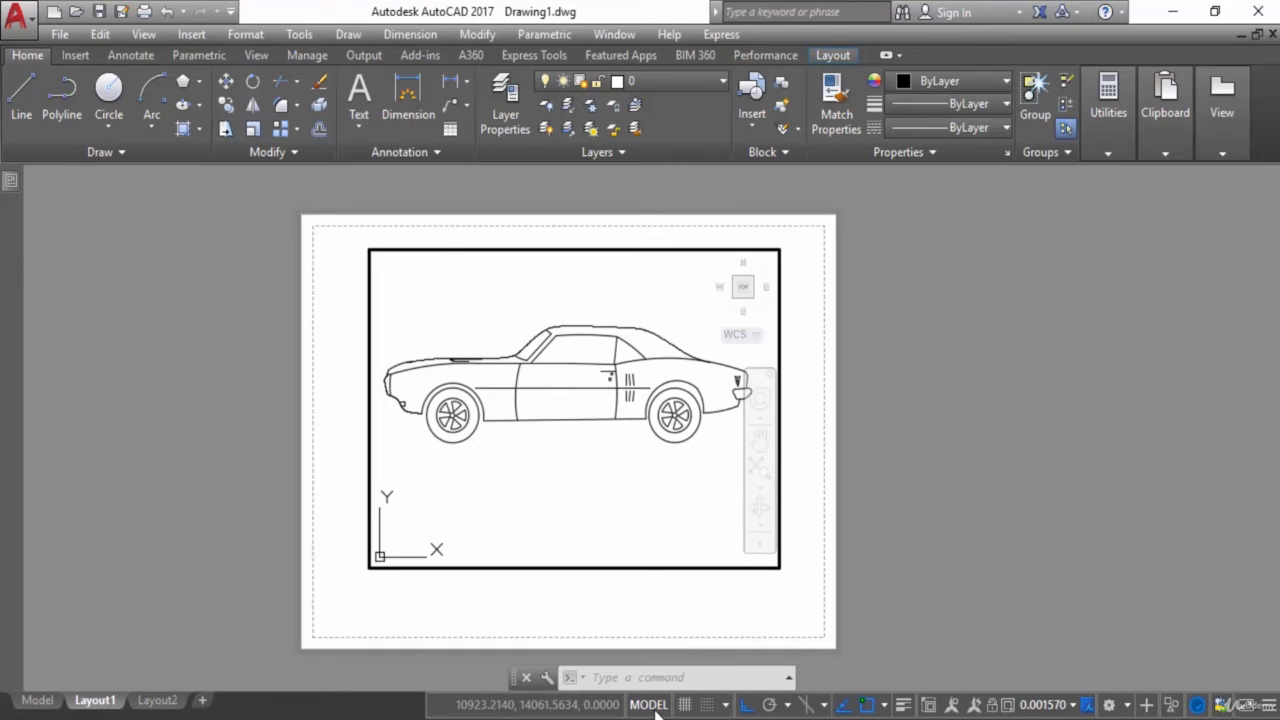
- Check the status bar customization options for the Model Space entry and close the list unchanged
click(1268, 706)
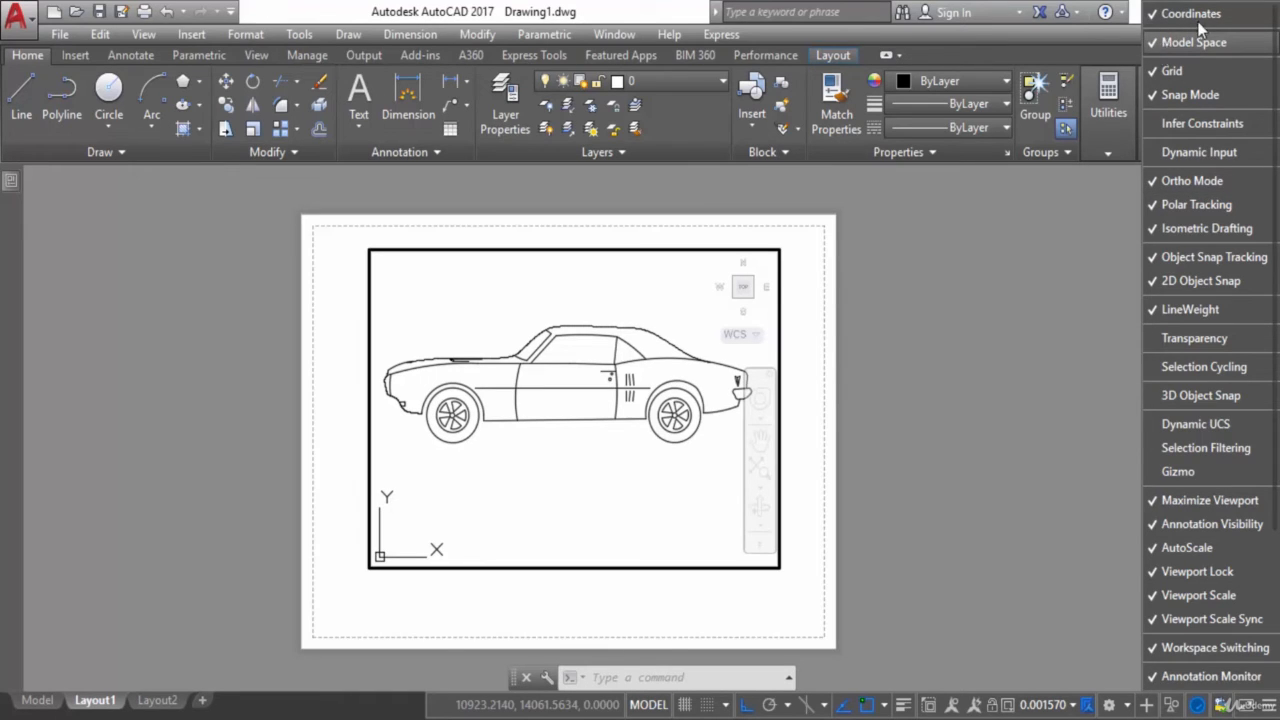
click(936, 481)
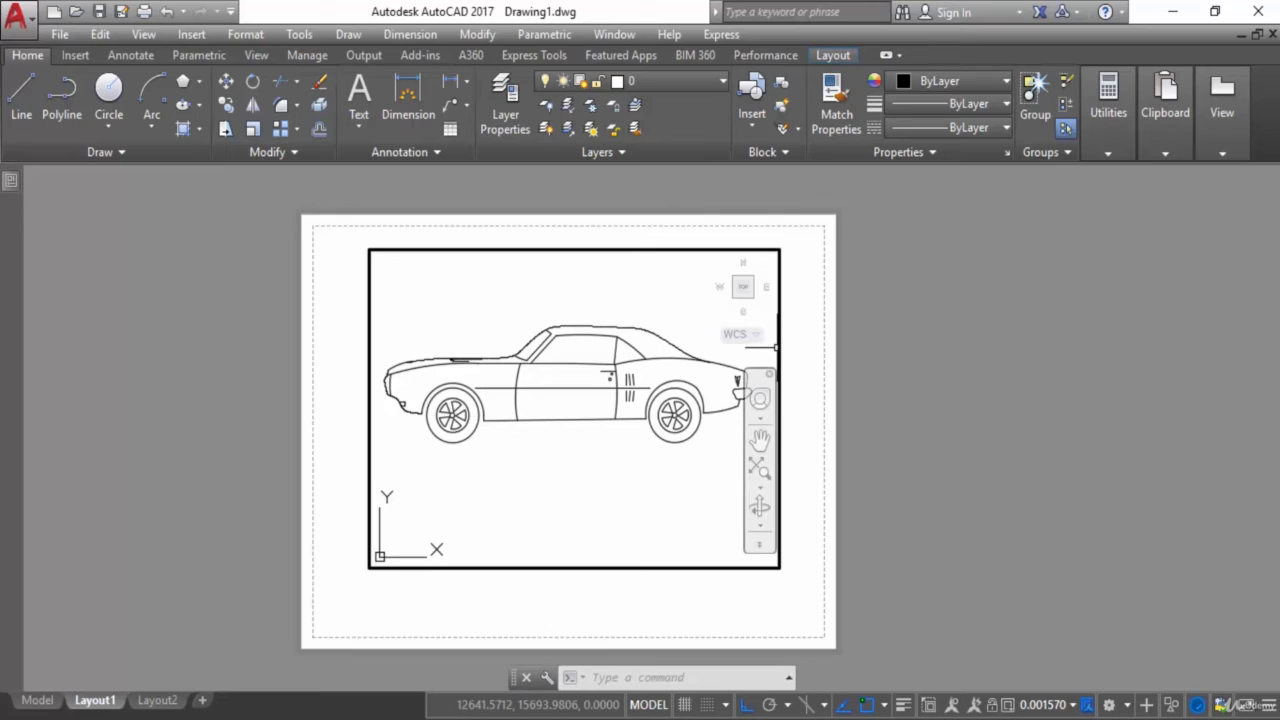
- Return to paper space and erase the viewport from Layout1
double_click(792, 358)
click(777, 354)
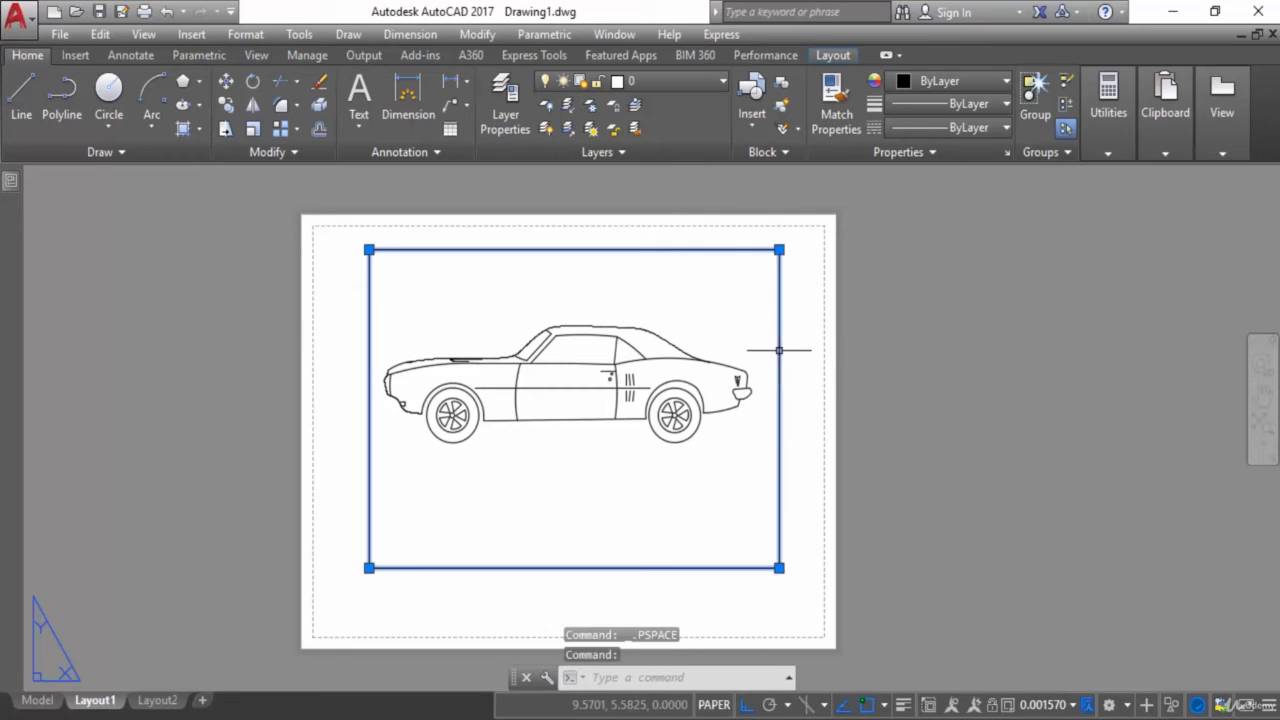
text(E)
key(Return)
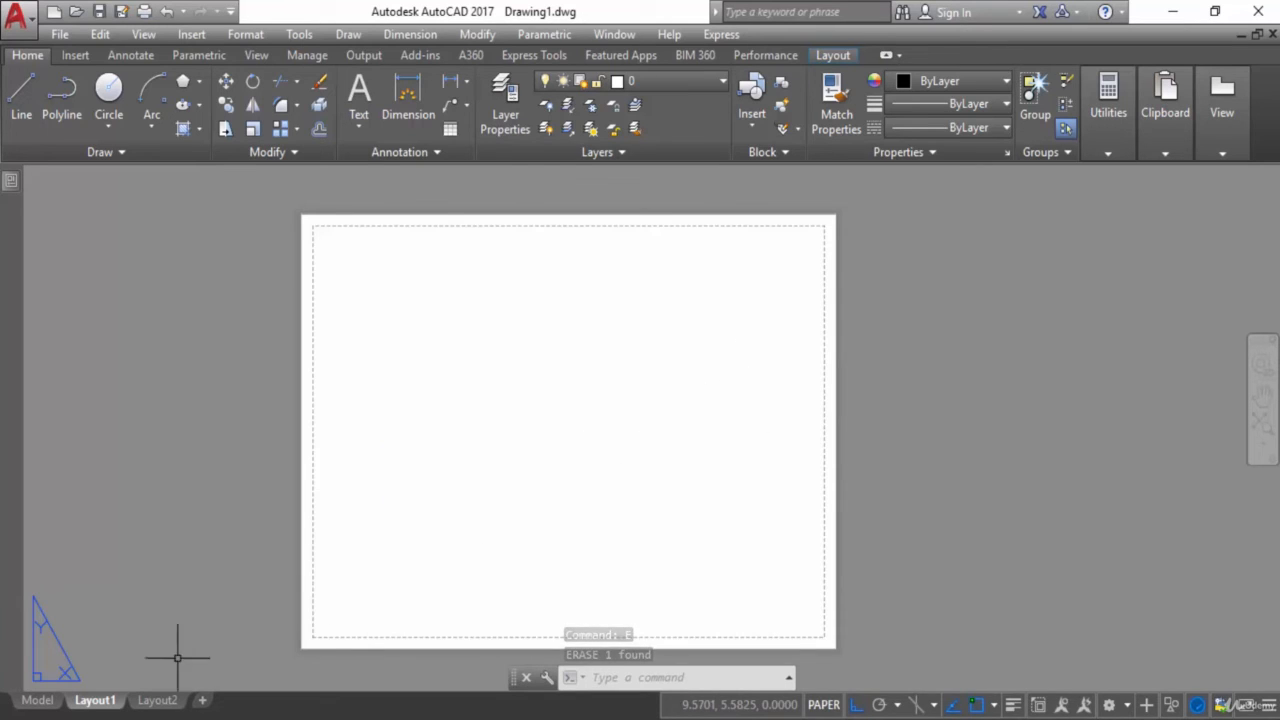
- Check the car drawing in model space and return to Layout1
click(37, 700)
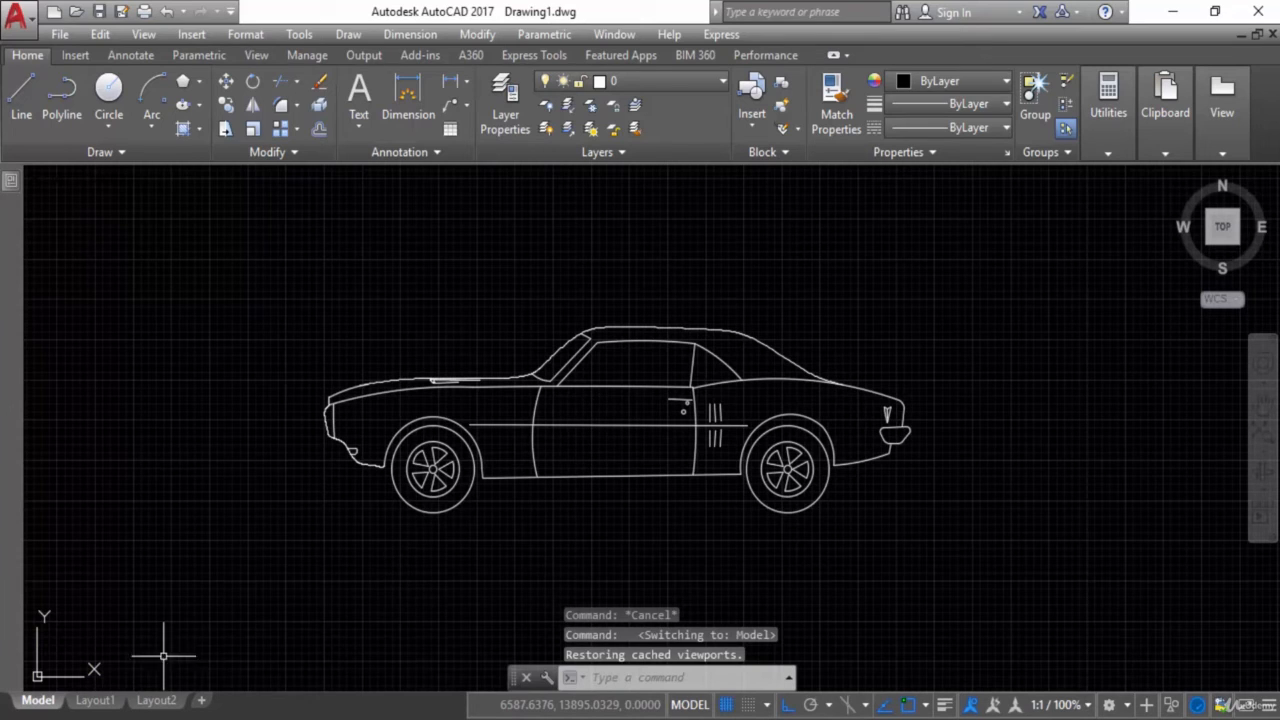
click(95, 700)
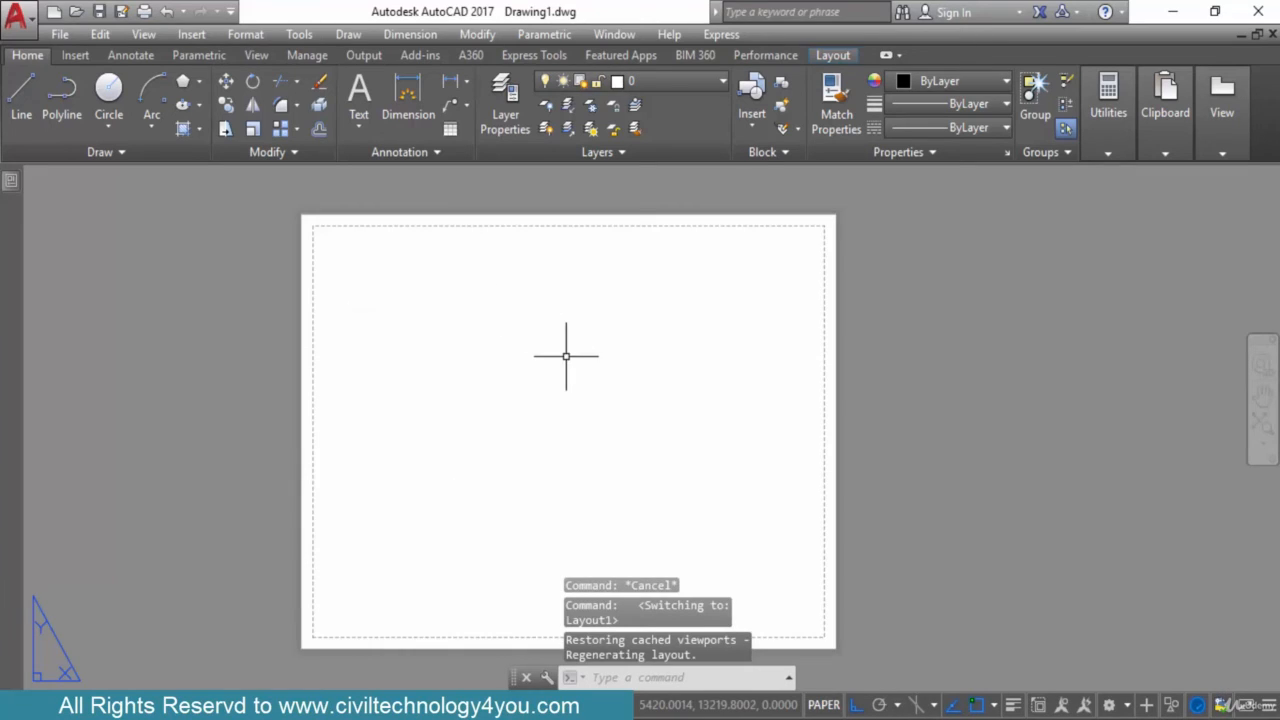
- Create a new single viewport on Layout1, about 10.3 by 7.8 inches, spanning nearly the whole printable area
middle_drag(589, 369, 669, 341)
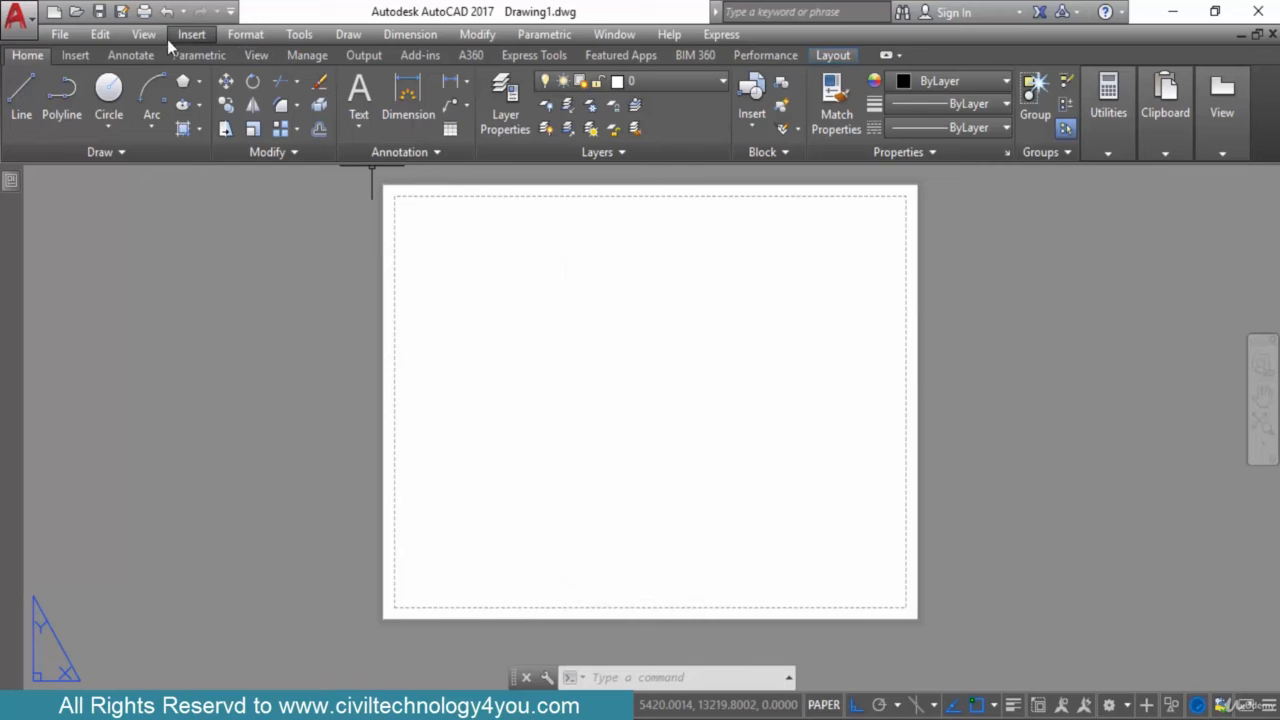
click(138, 37)
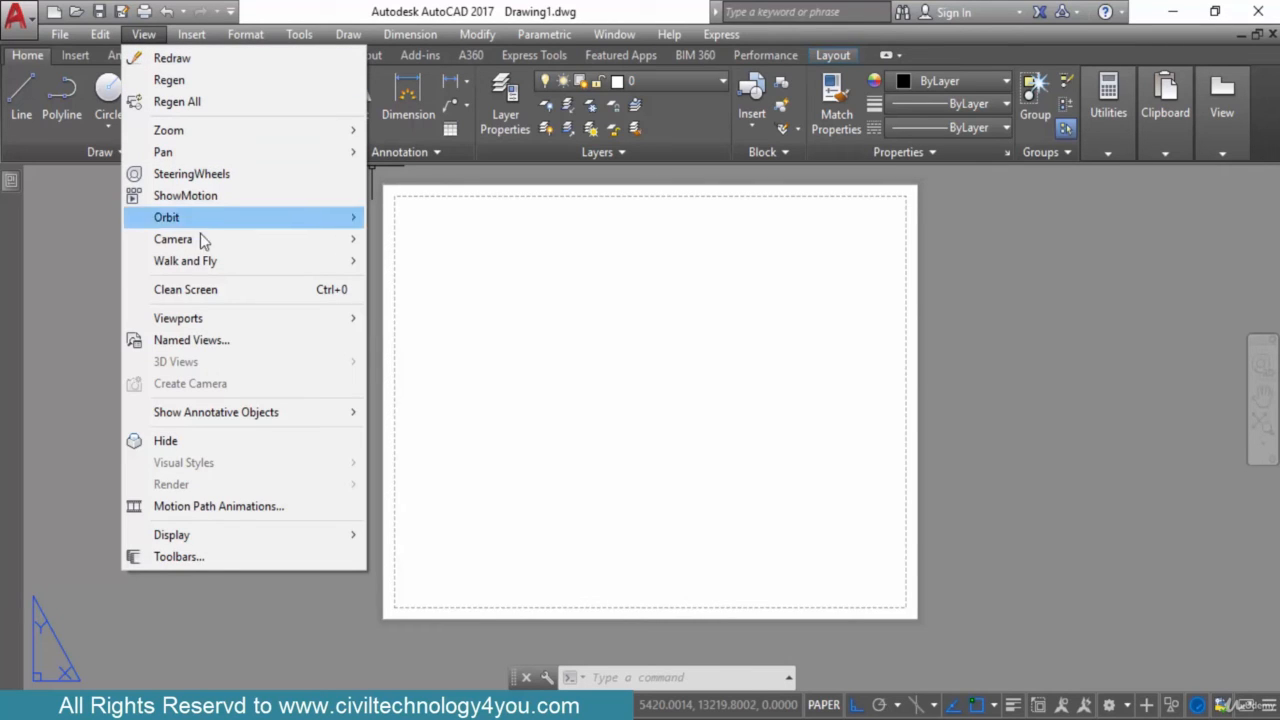
mouse_move(213, 323)
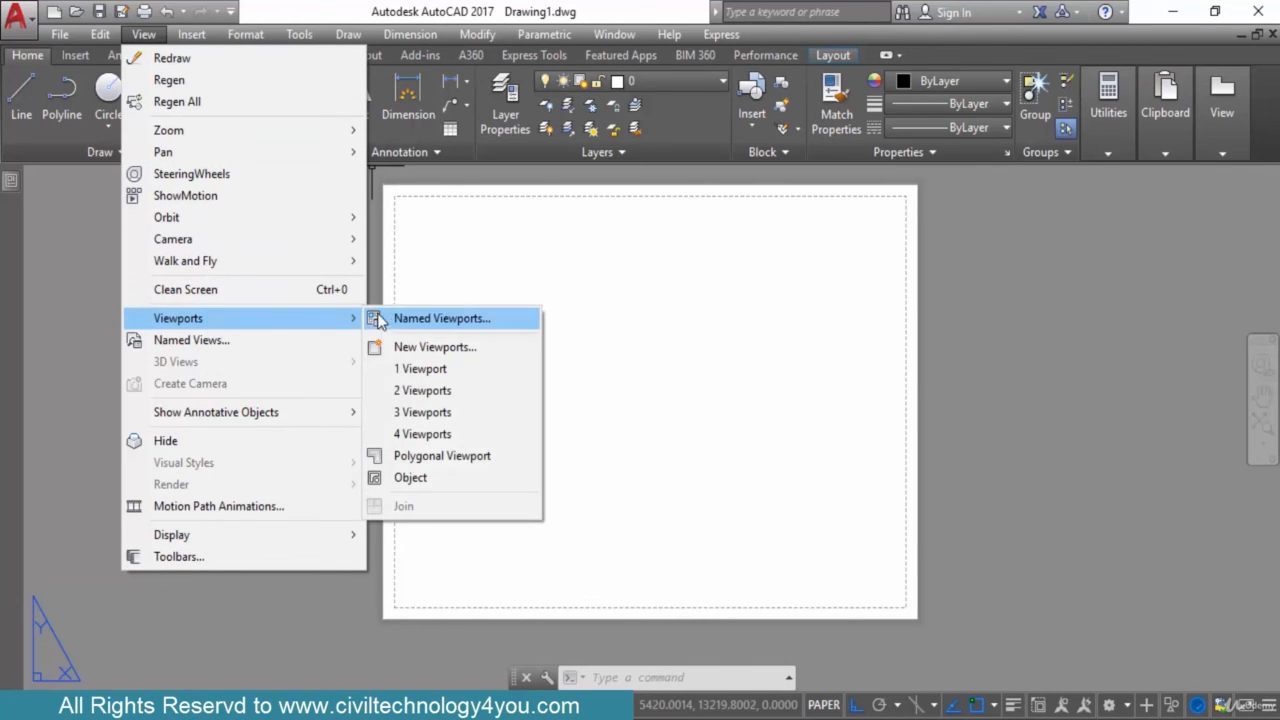
click(437, 347)
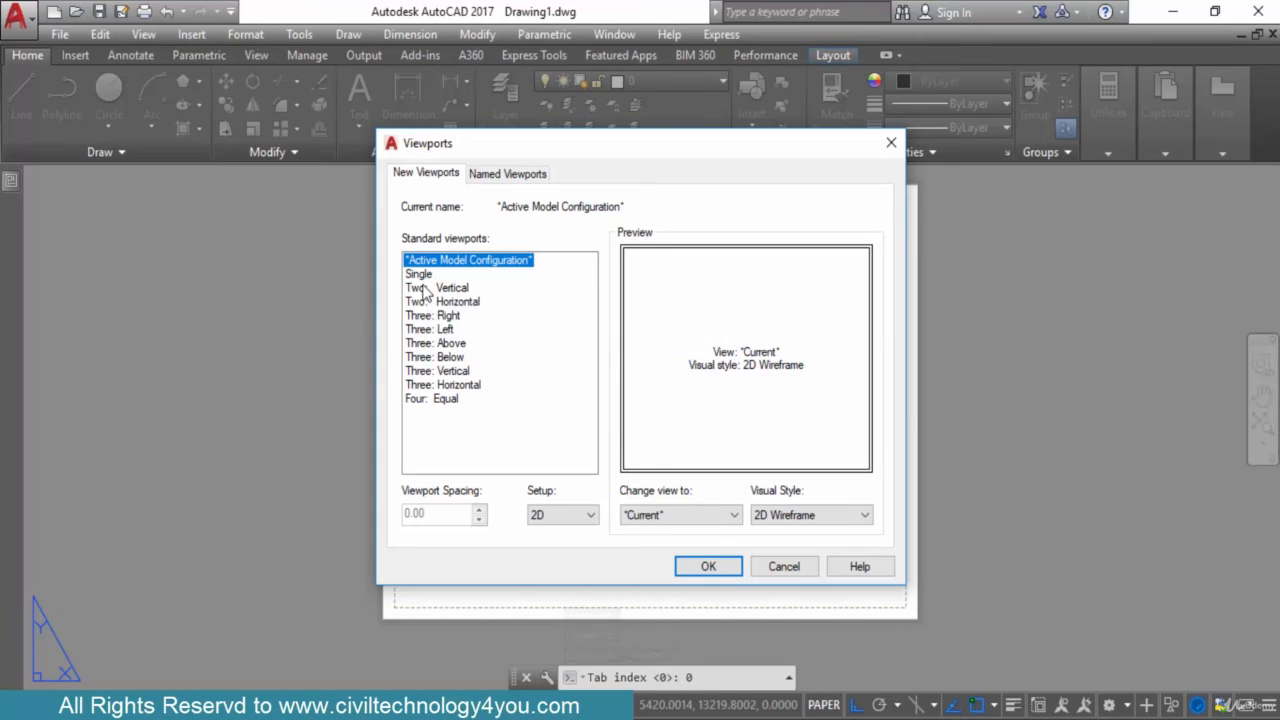
click(421, 278)
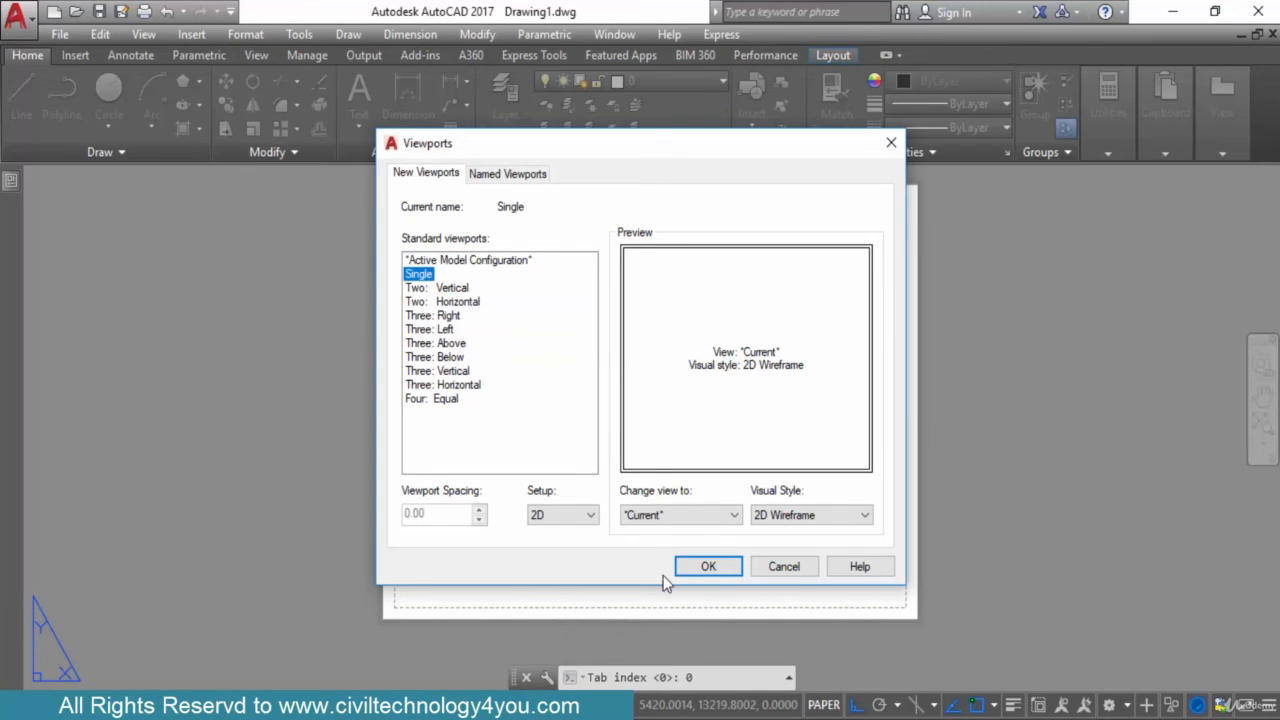
click(689, 572)
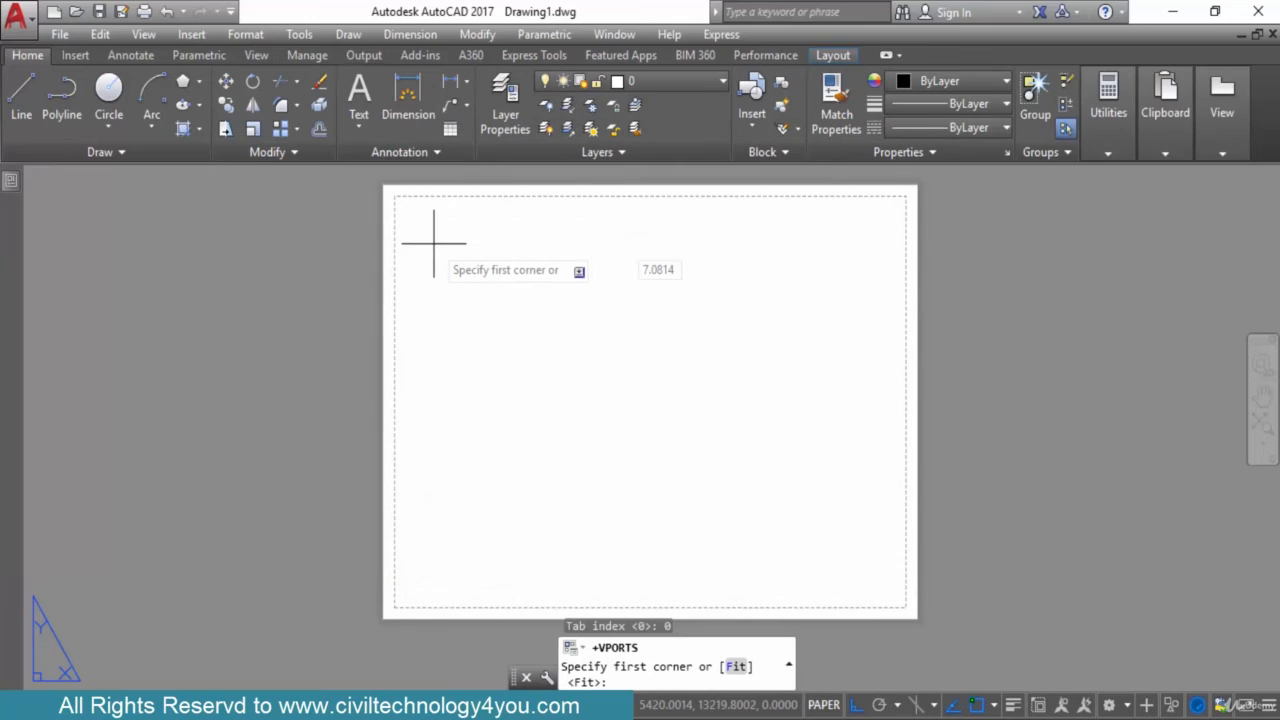
click(397, 201)
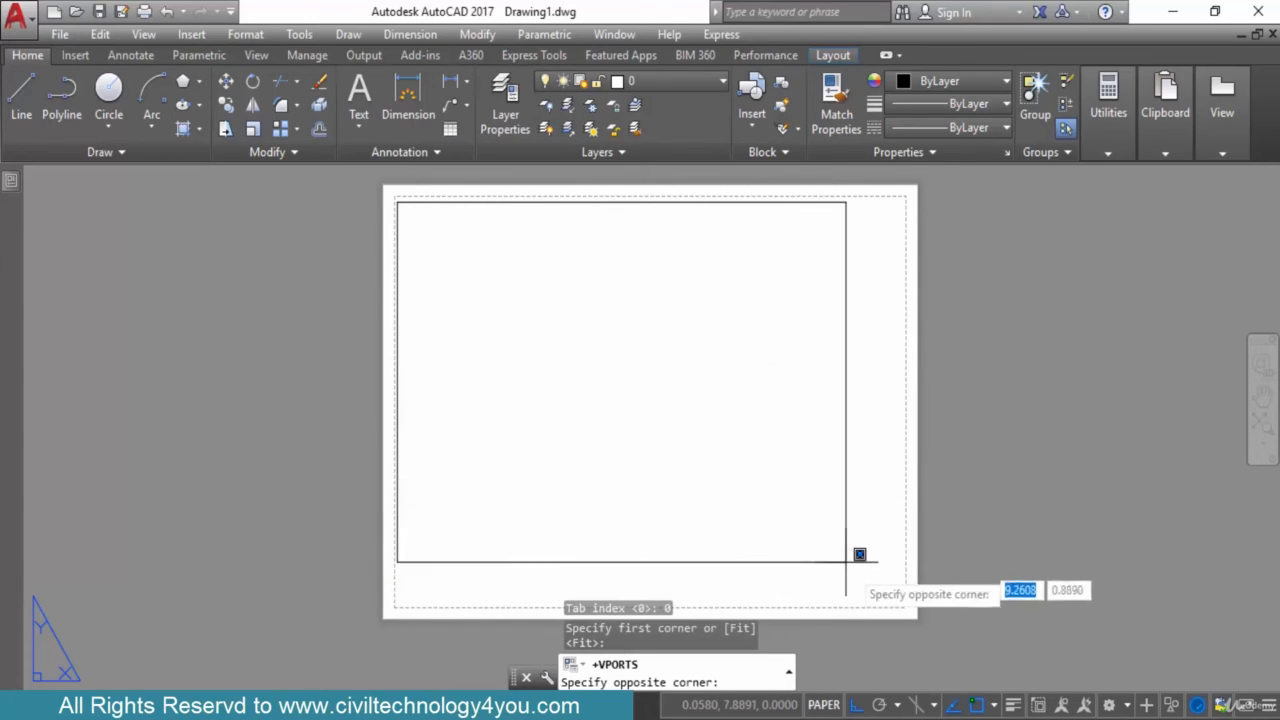
click(901, 603)
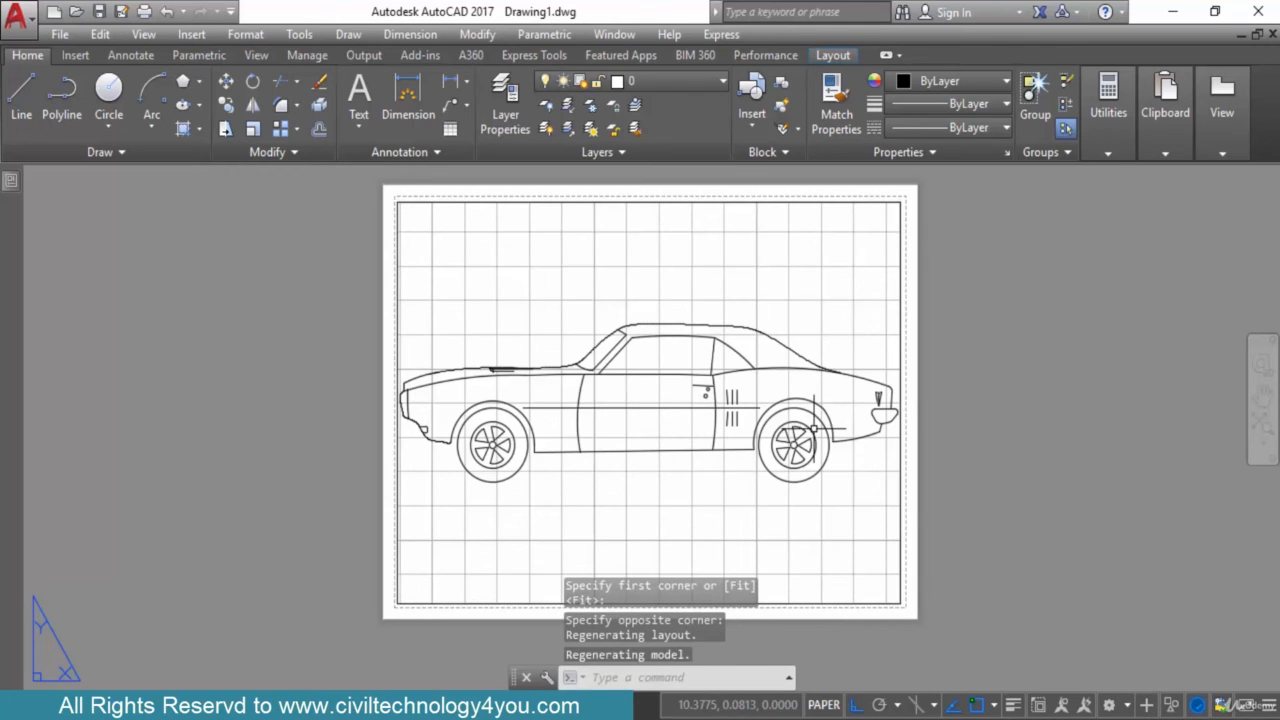
- Activate model space inside the new viewport and turn off its grid display
double_click(748, 440)
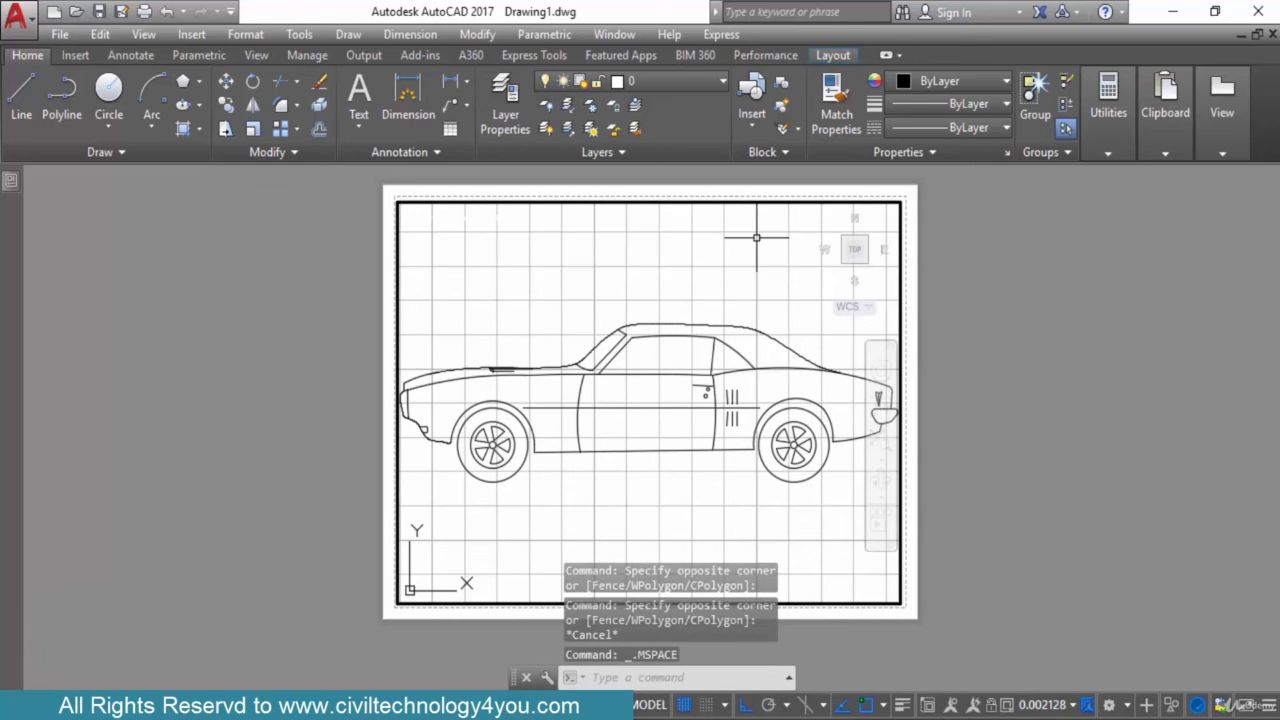
click(684, 704)
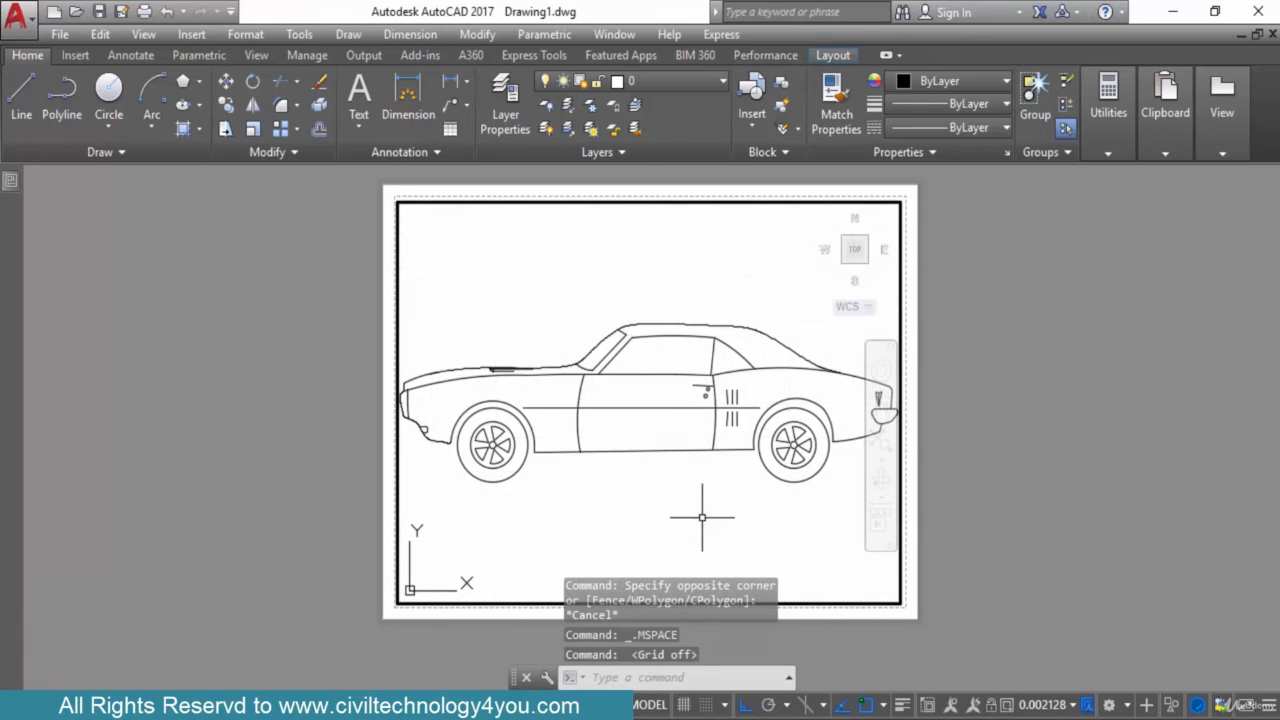
- Set up the Layout1 plot with the DWG To PDF.pc3 plotter and the monochrome.ctb plot style, and preview the sheet
key(ctrl+p)
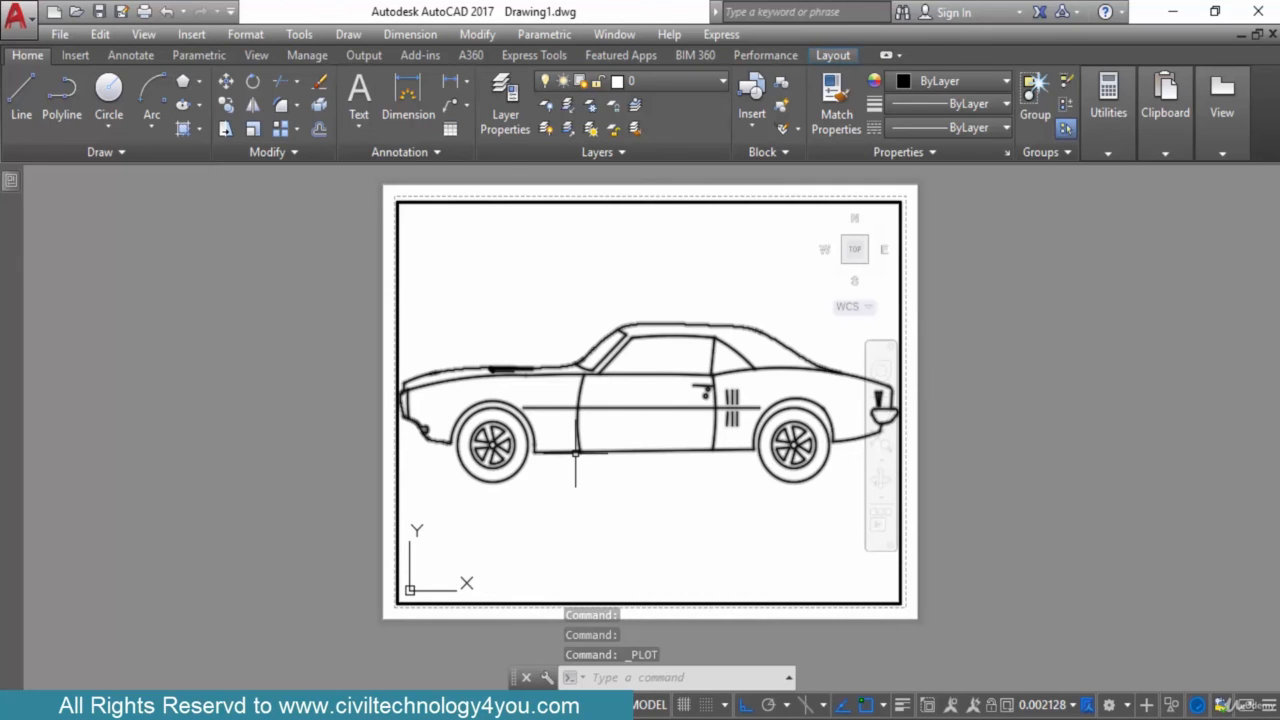
click(145, 12)
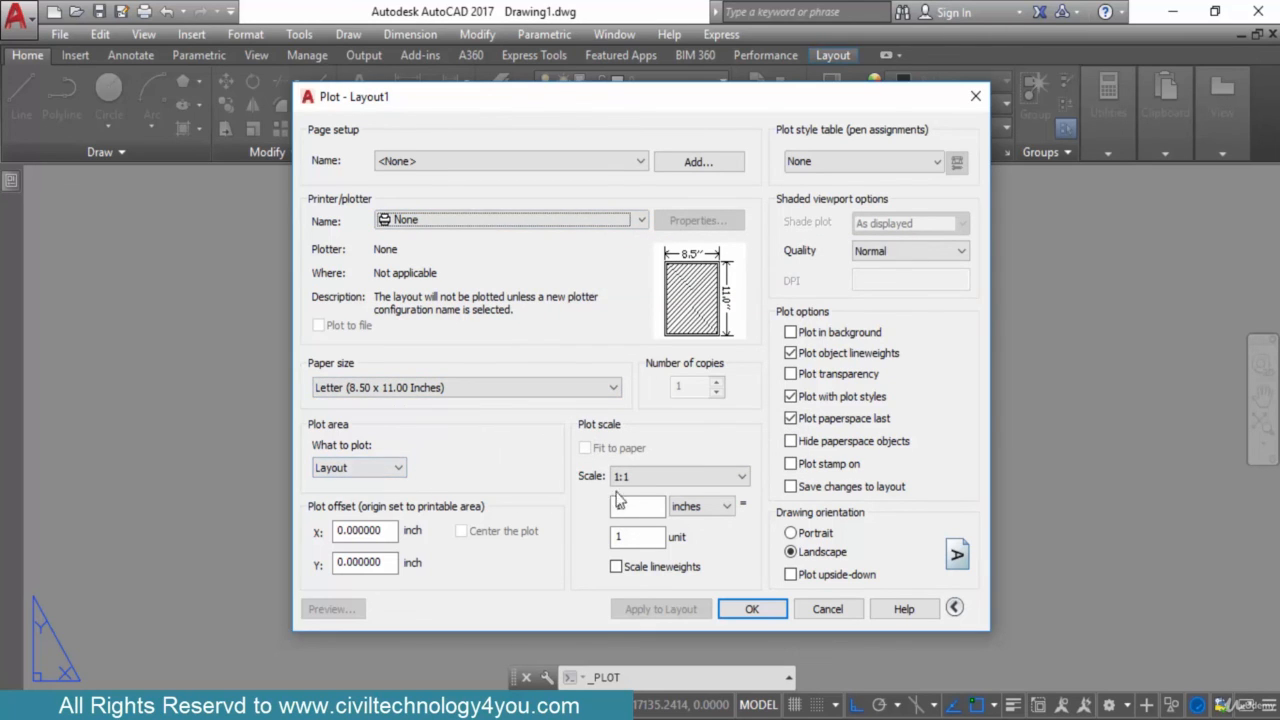
click(488, 221)
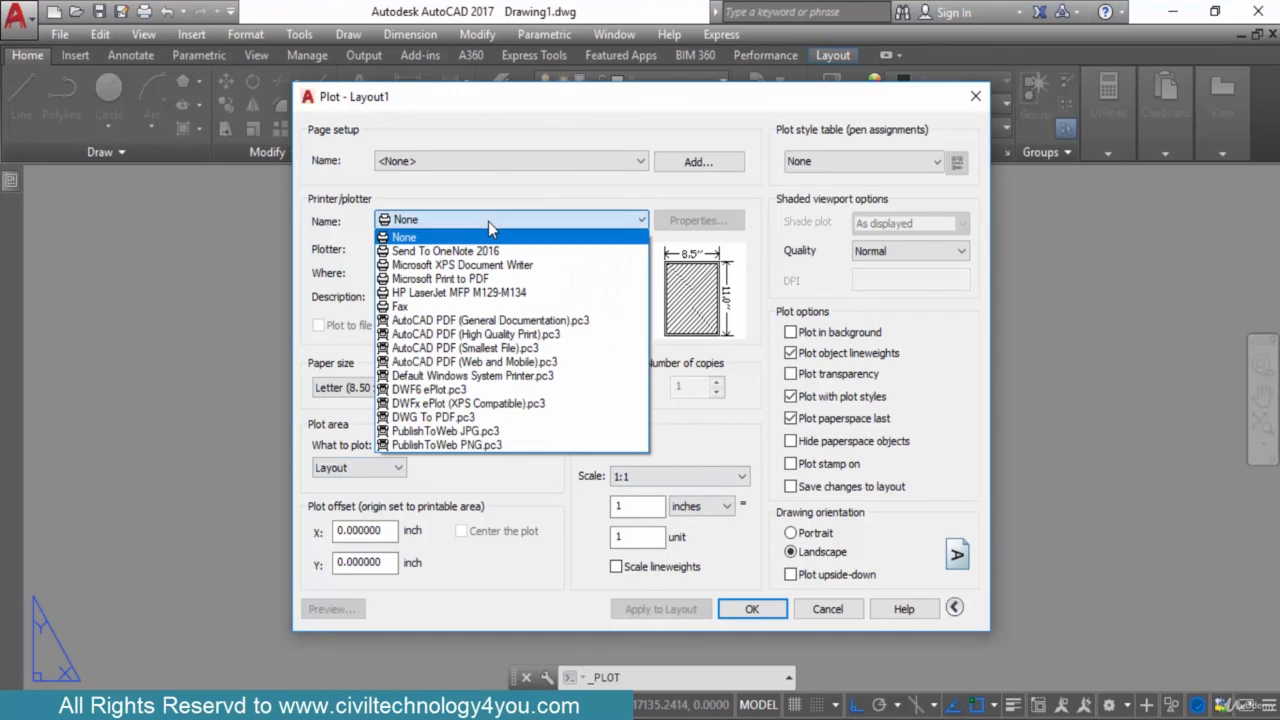
click(455, 418)
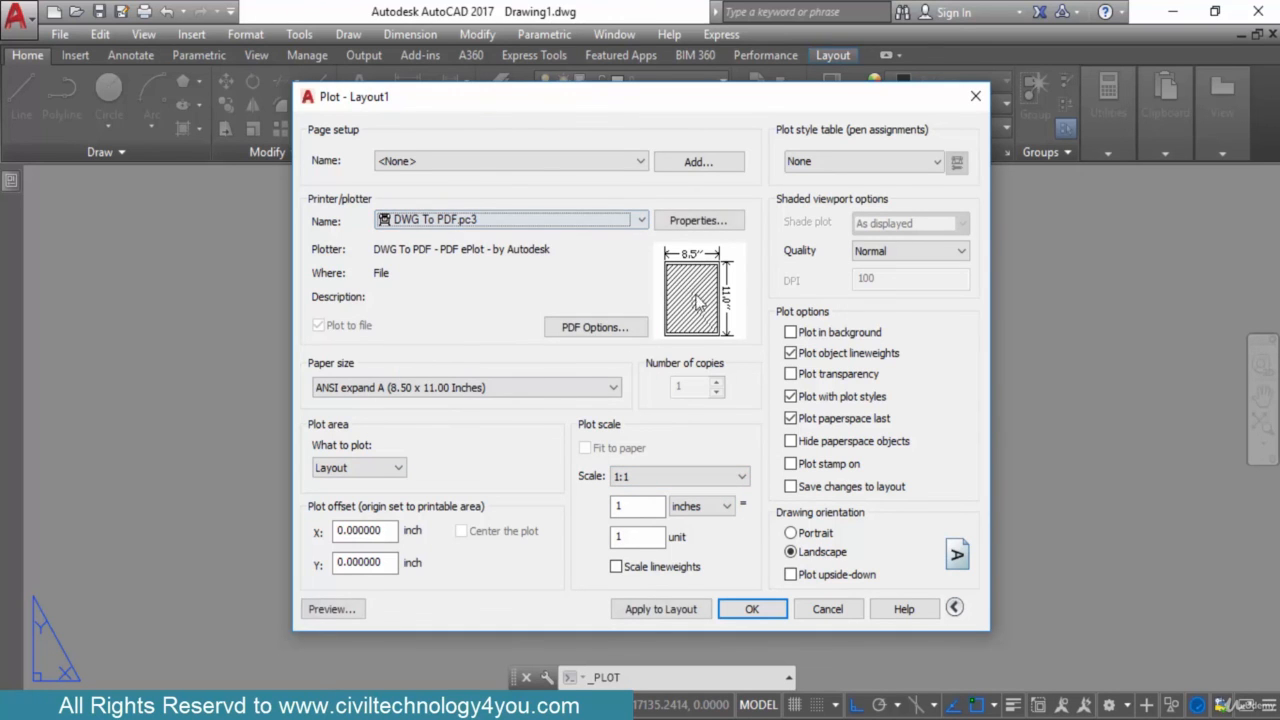
click(931, 165)
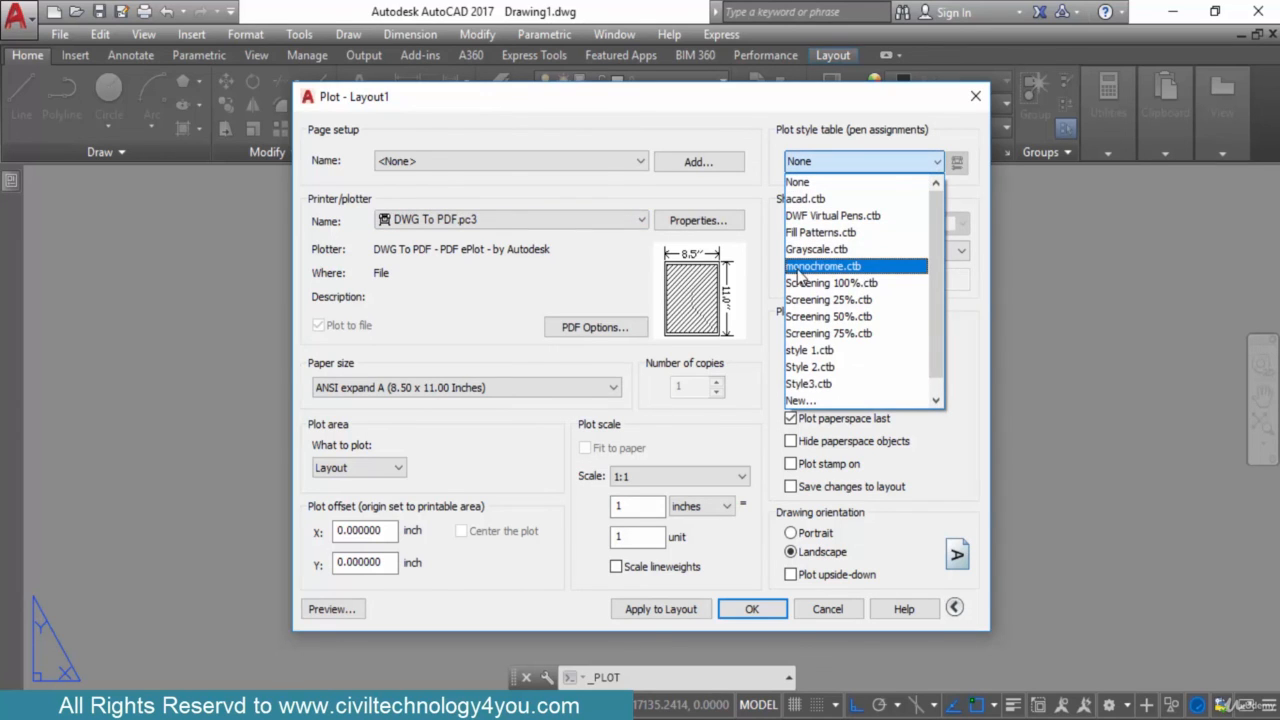
click(799, 266)
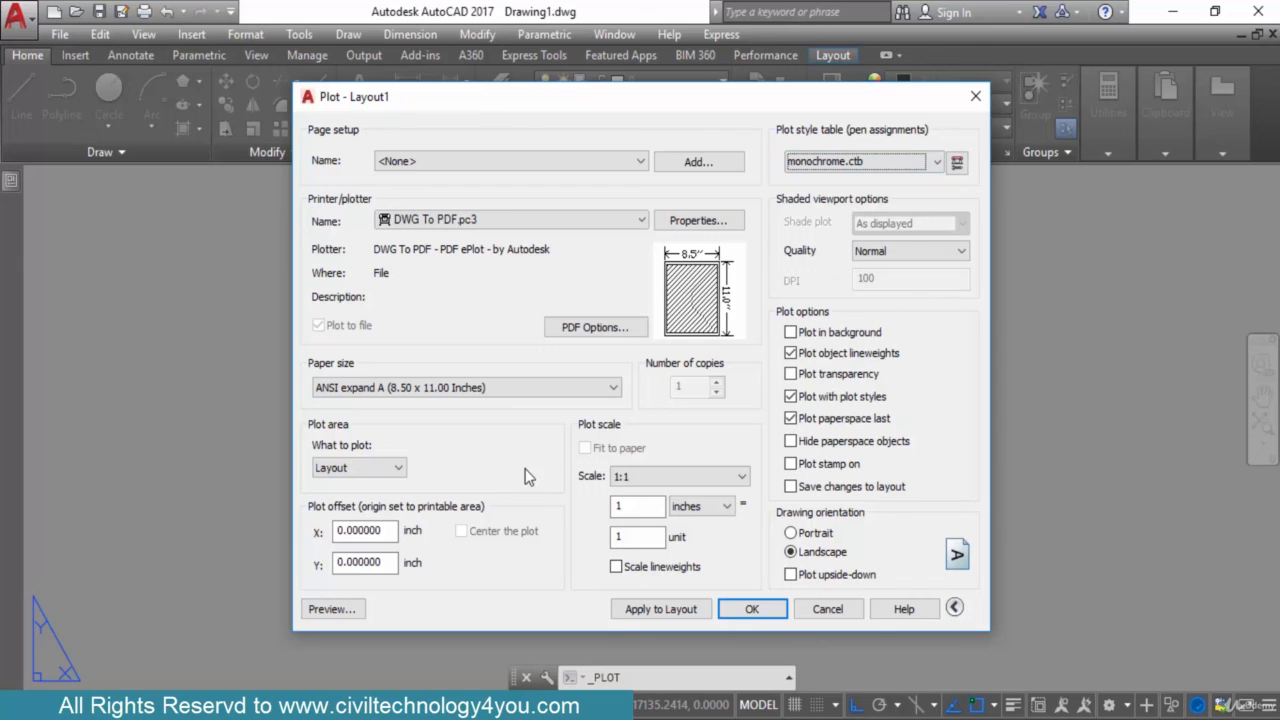
click(345, 608)
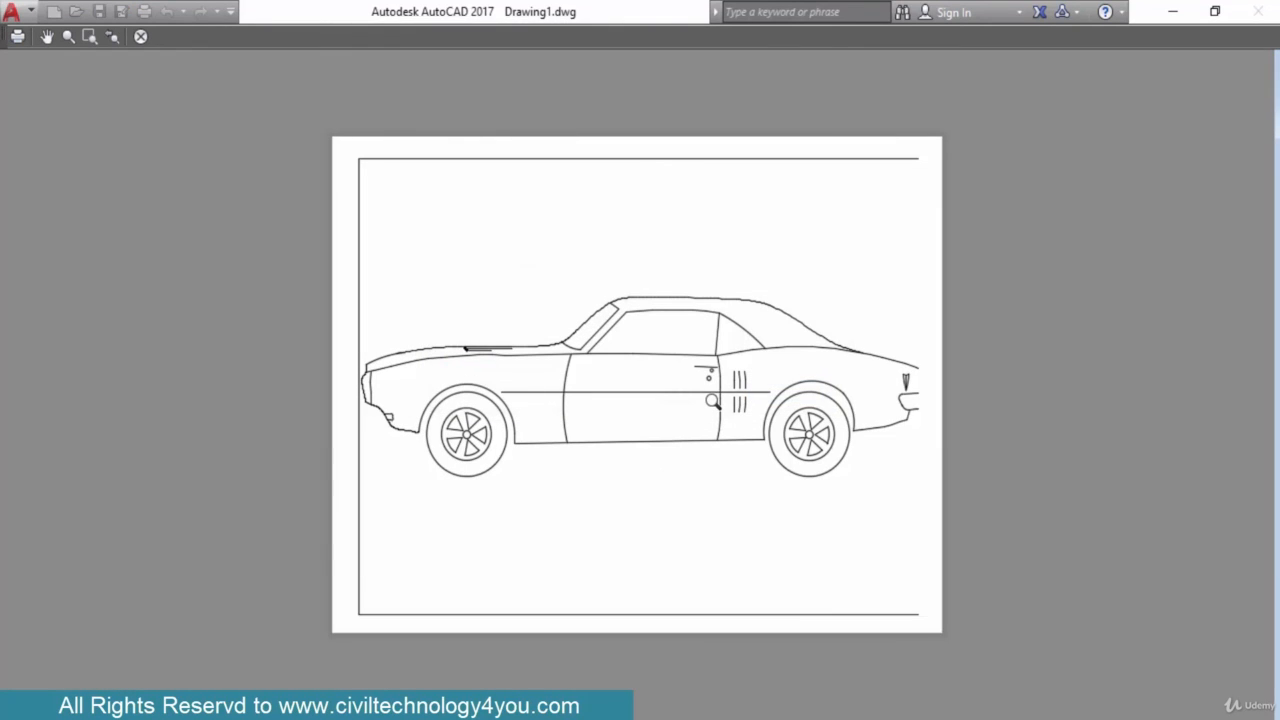
scroll(713, 400, up, 1)
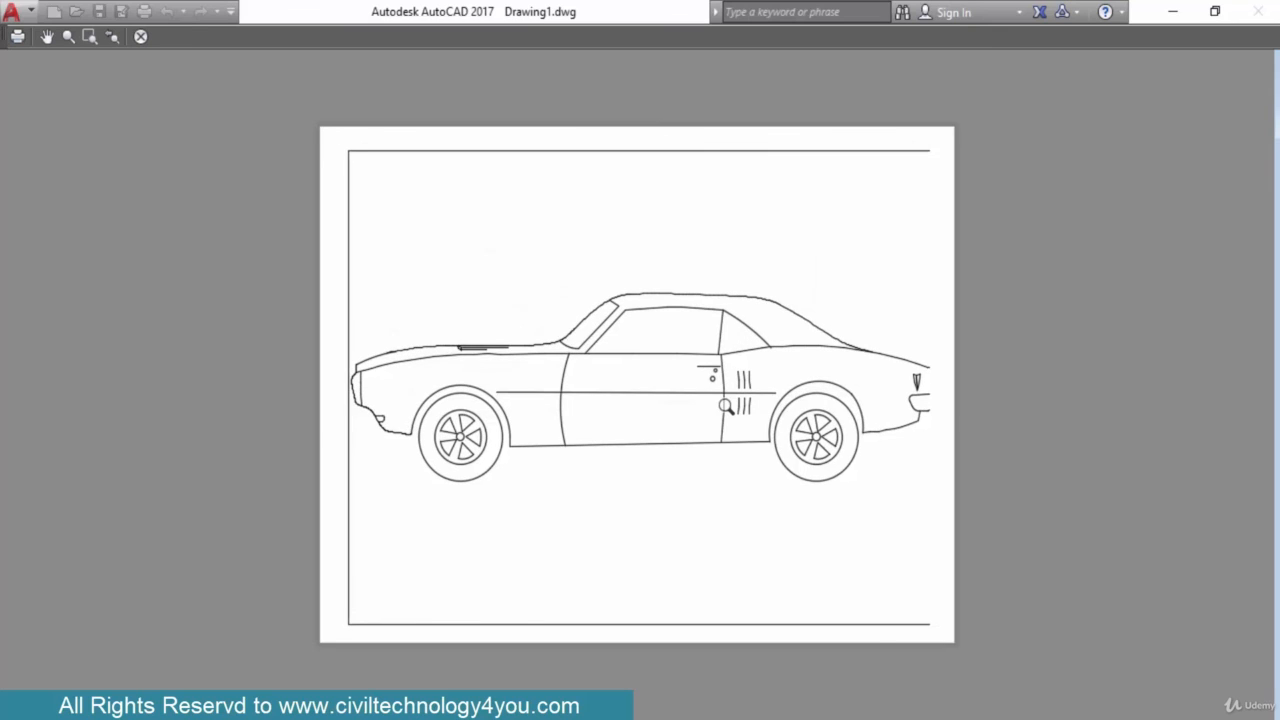